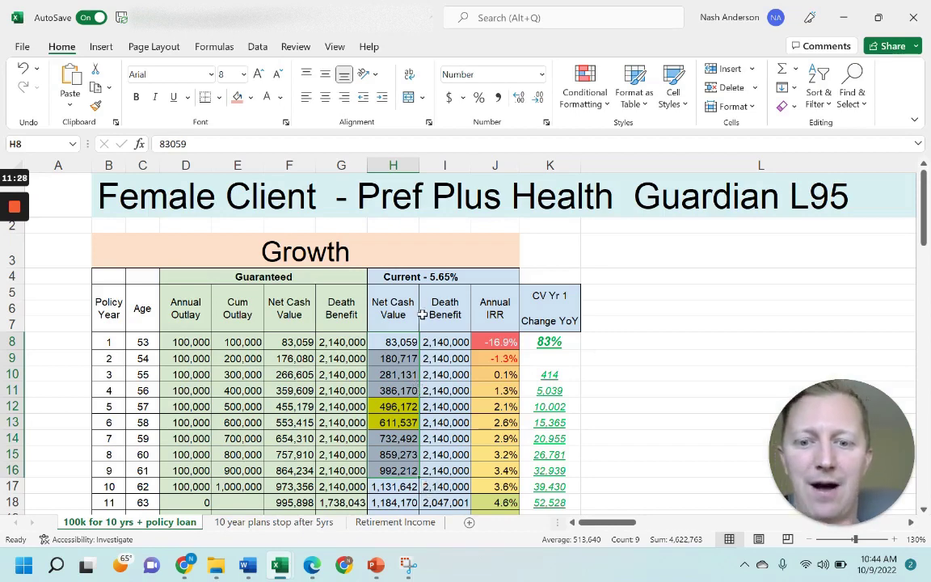
- Examine the Growth table's rows for policy years 5 and 6, comparing cumulative outlay with the highlighted net cash values
left_click_drag(105, 407, 396, 416)
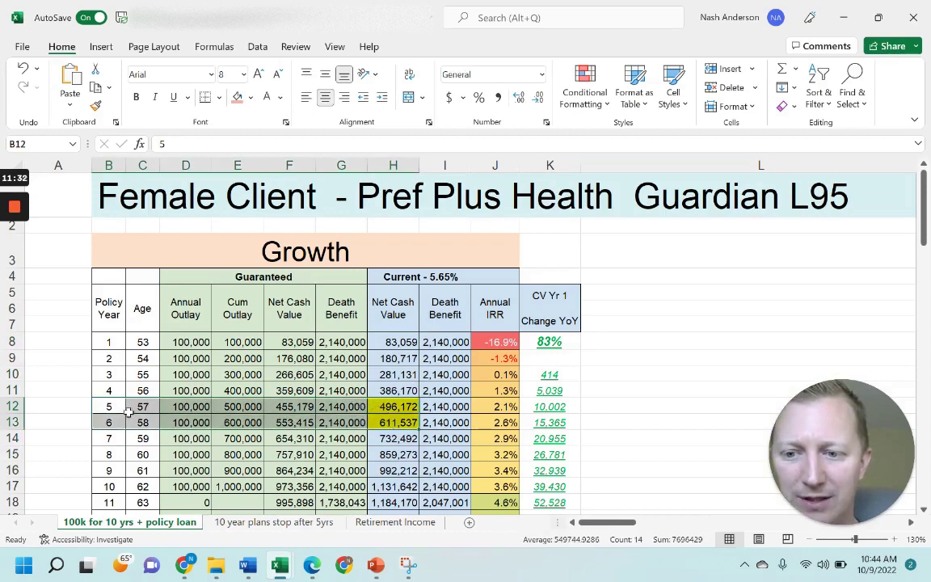
left_click(226, 406)
left_click_drag(103, 407, 379, 407)
left_click(394, 406)
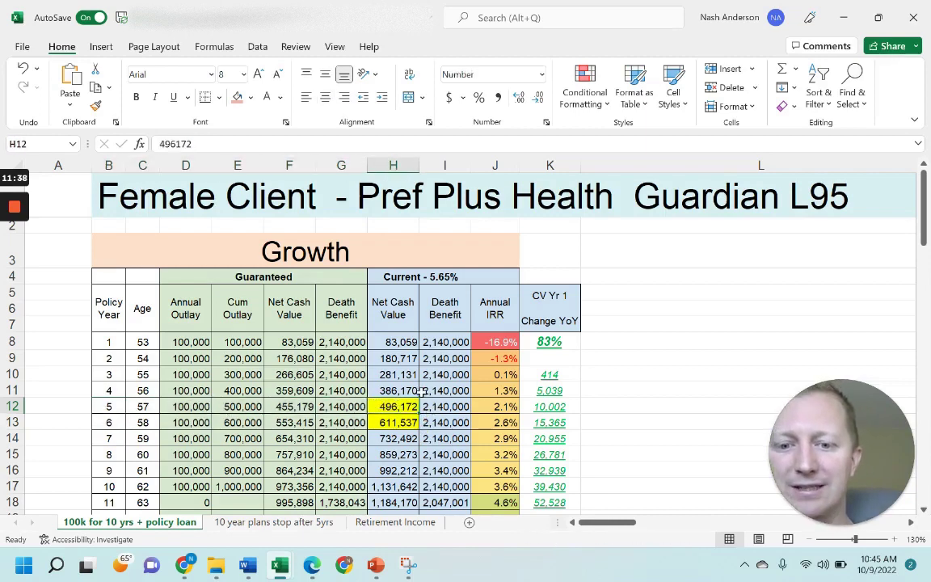
left_click(402, 418)
left_click_drag(237, 422, 393, 422)
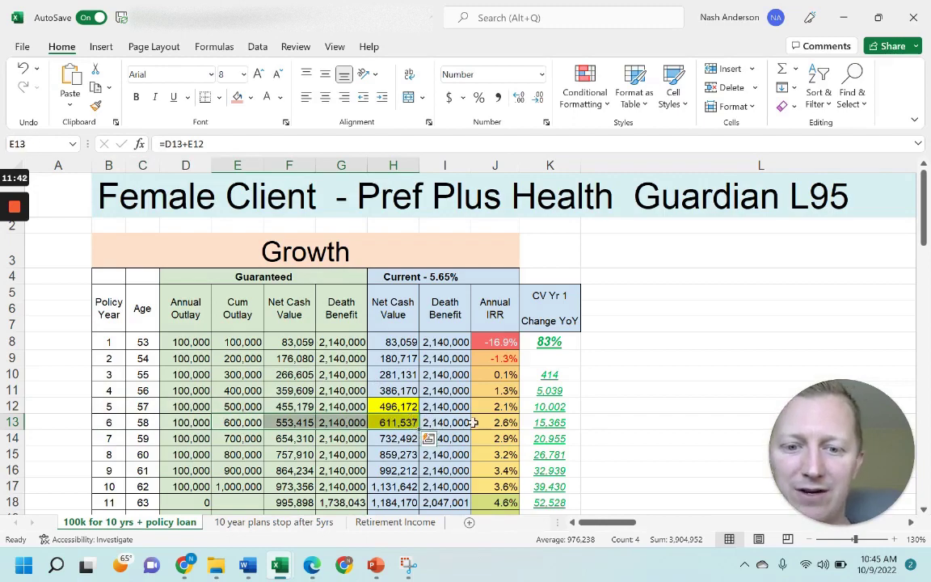
- Examine the year-over-year cash value change column of the Growth table from policy year 6 through year 24
scroll(485, 376, "down", 1)
left_click_drag(543, 329, 556, 376)
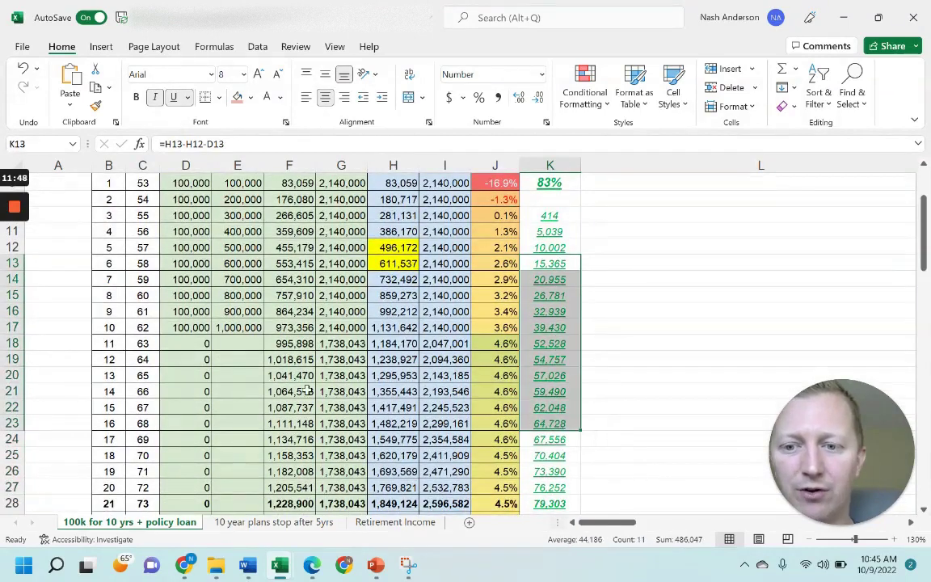
left_click_drag(108, 343, 555, 473)
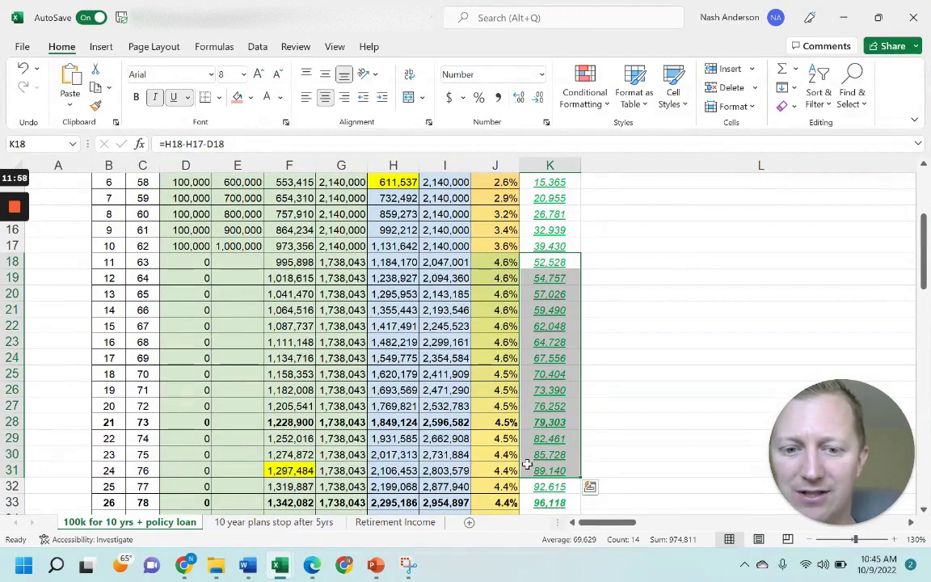
scroll(536, 443, "up", 5)
left_click(567, 241)
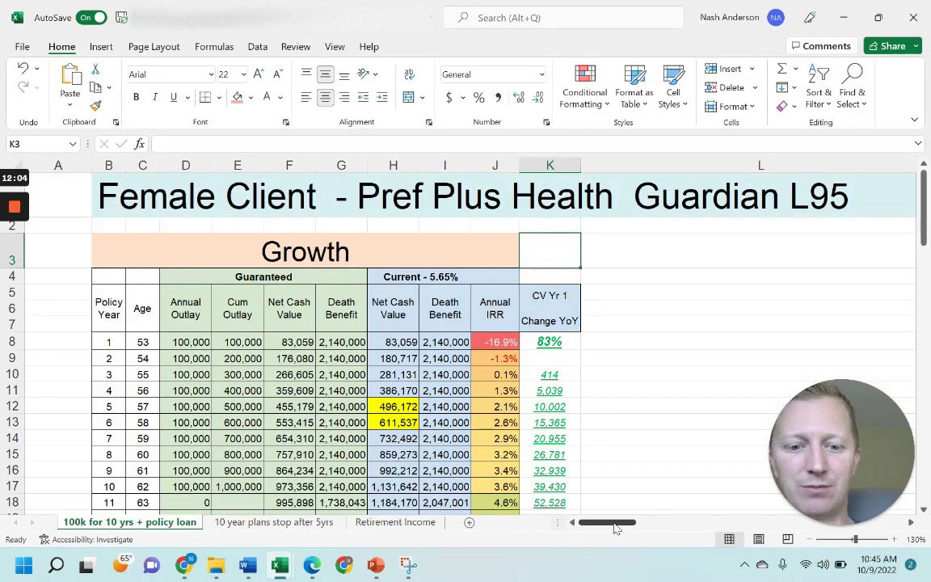
- Set the Loan % of the Variable Rate / Non-Direct Recognition Model to 100%
left_click_drag(614, 527, 663, 526)
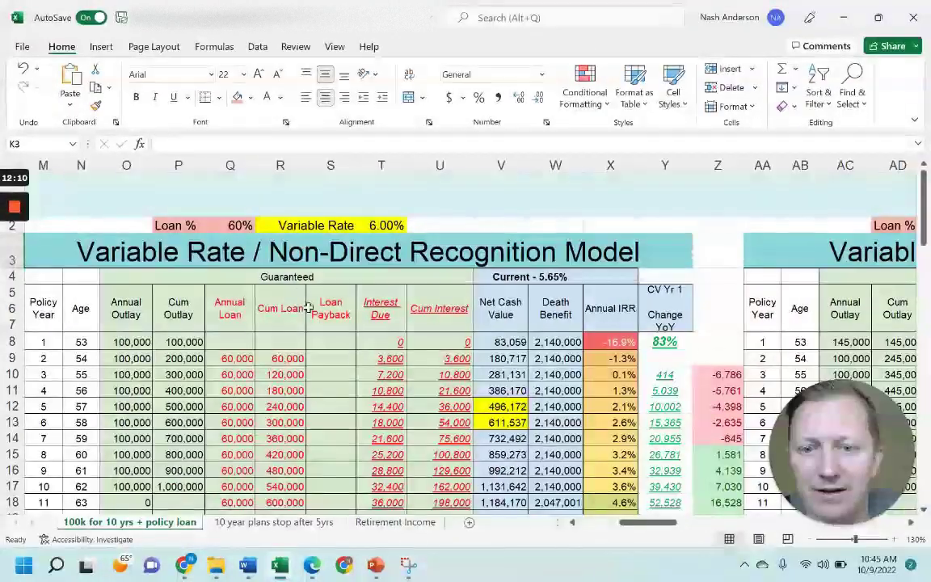
left_click(113, 253)
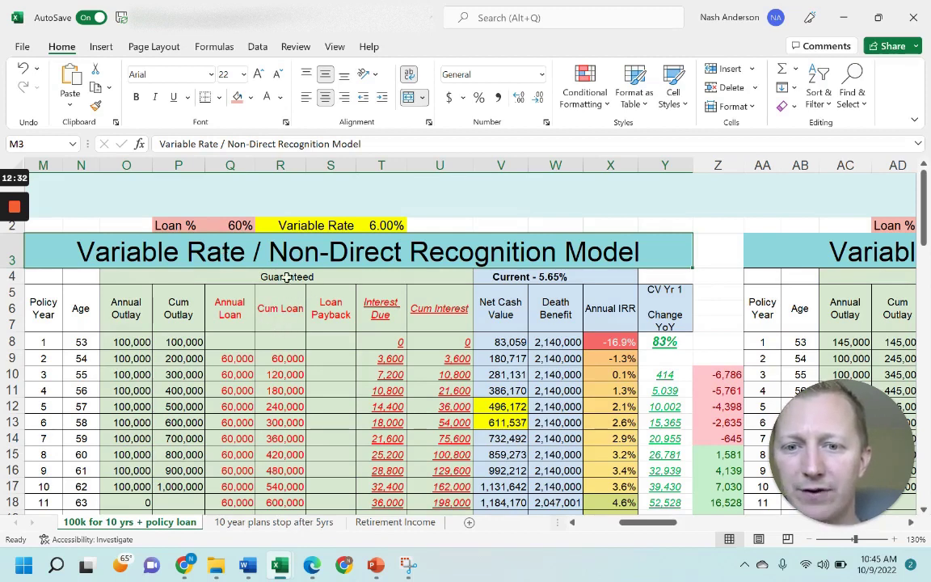
left_click(234, 226)
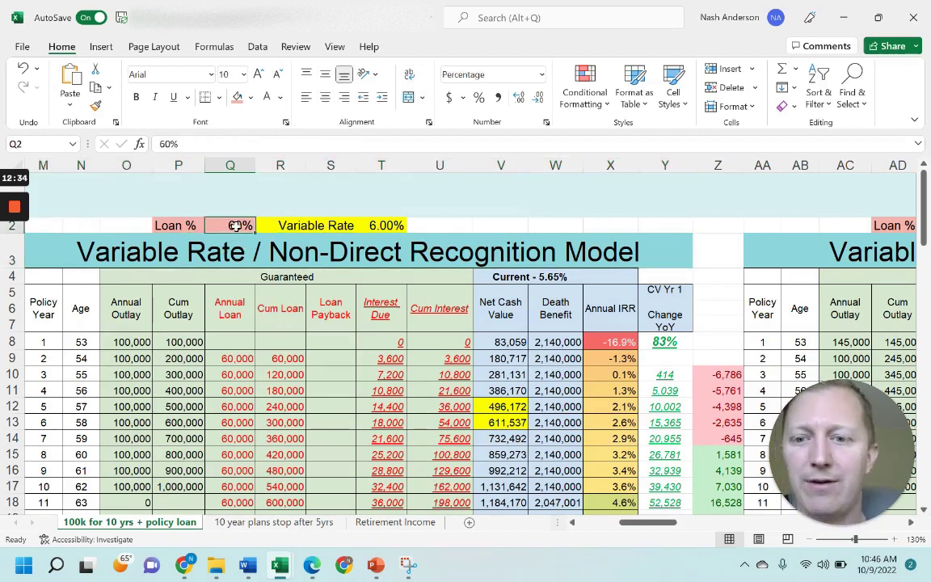
type("100")
key("Tab")
key("Tab")
key("Tab")
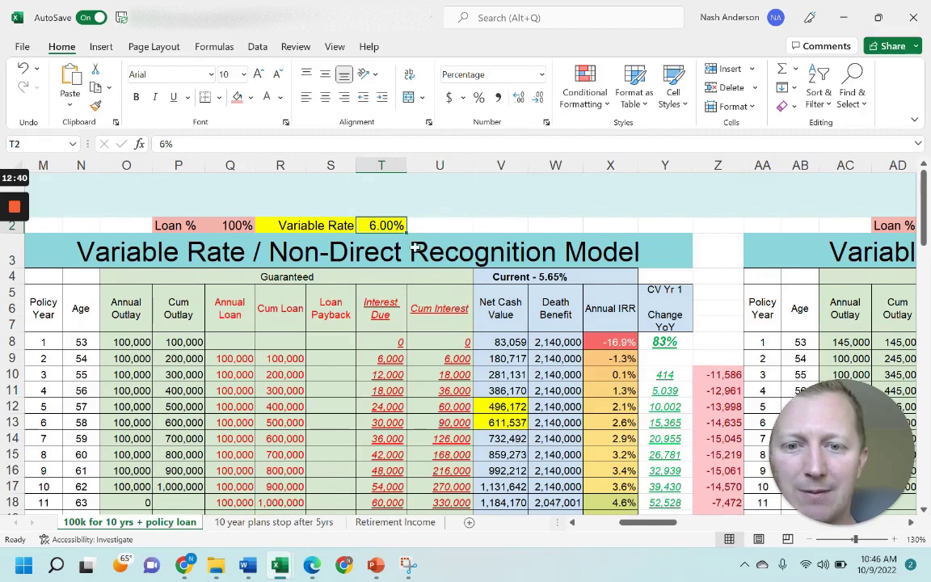
- Examine the unlabelled net difference column, the interest due, and the annual and cumulative loan columns of the variable rate model
scroll(625, 383, "down", 1)
scroll(624, 383, "down", 1)
left_click_drag(718, 279, 737, 488)
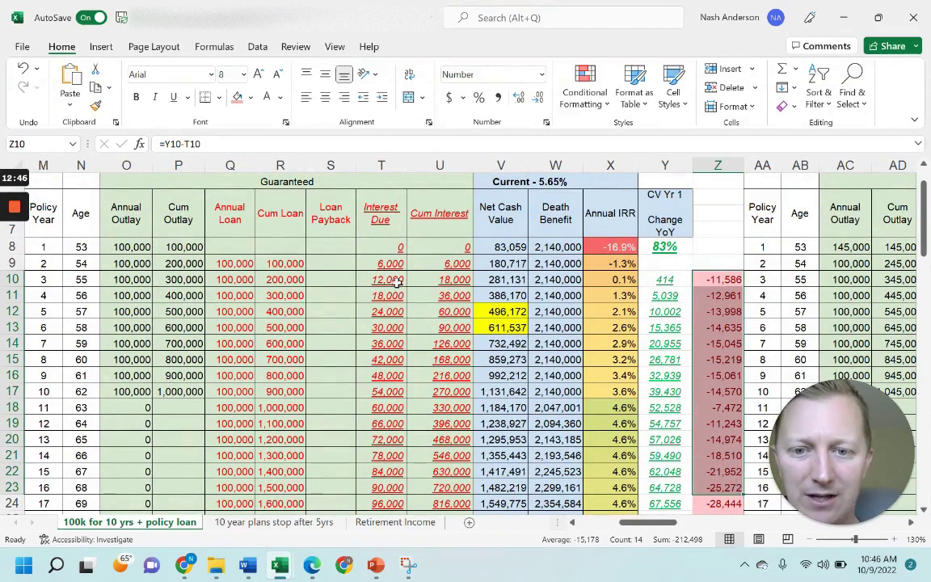
left_click(379, 224)
left_click_drag(379, 245, 379, 423)
left_click_drag(229, 263, 230, 374)
left_click_drag(281, 264, 281, 407)
left_click_drag(234, 264, 297, 432)
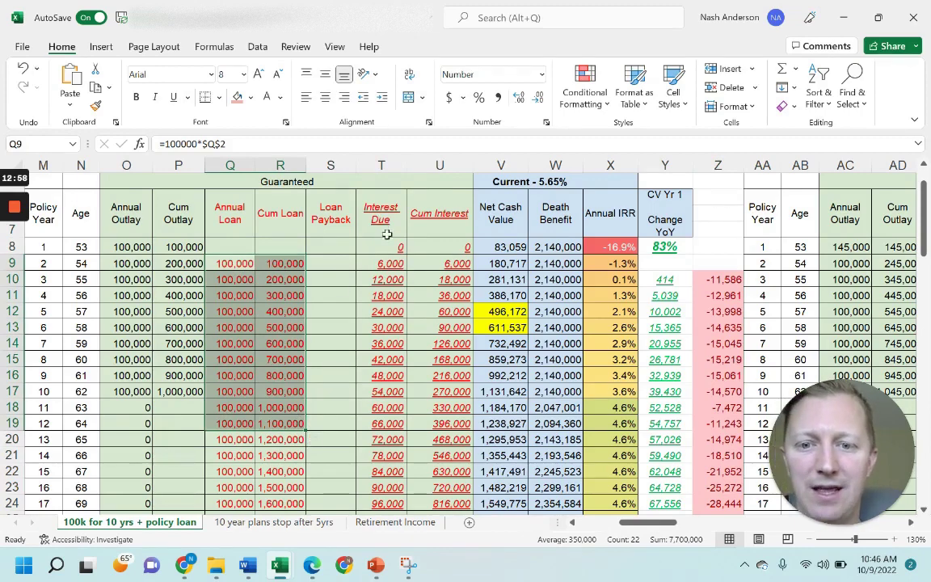
left_click(391, 261)
scroll(392, 262, "up", 2)
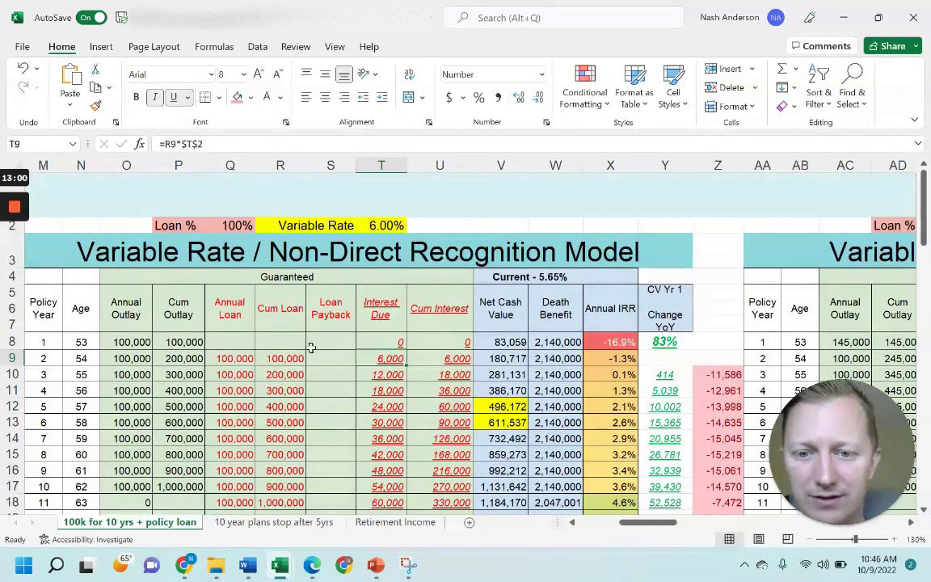
- Trace the annual loan, cumulative loan, interest due and cumulative interest cells for policy years 2 and 3
left_click(239, 358)
left_click(376, 358)
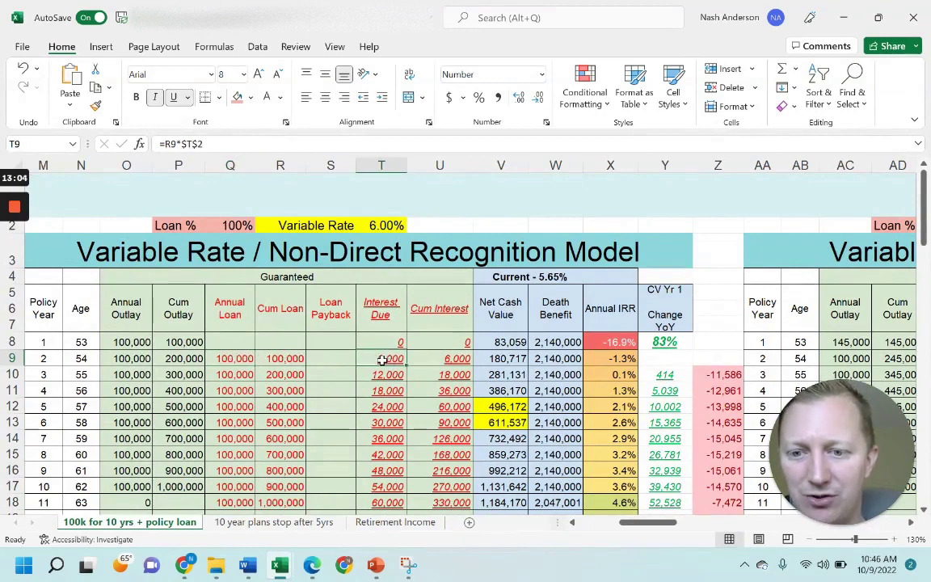
left_click(230, 374)
left_click(286, 374)
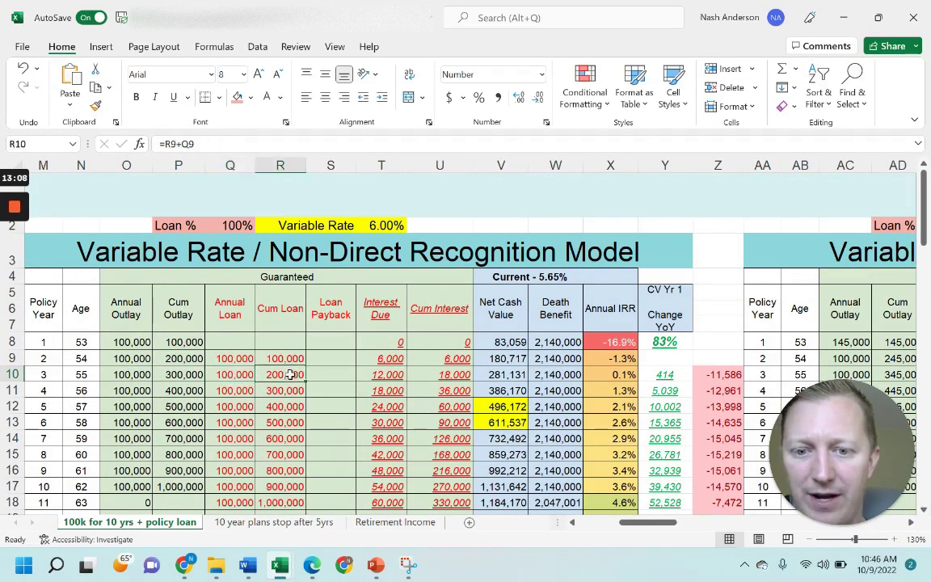
left_click(376, 372)
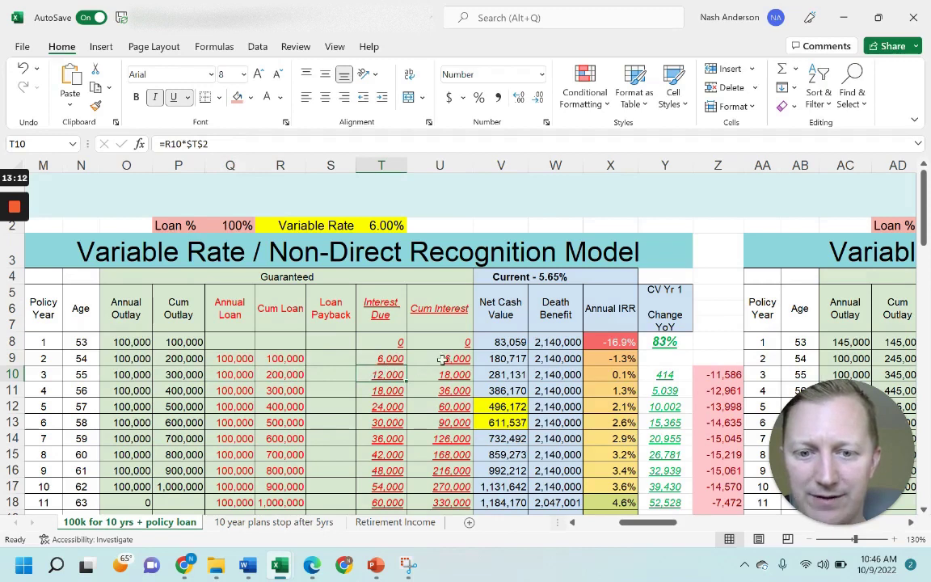
left_click_drag(439, 358, 439, 374)
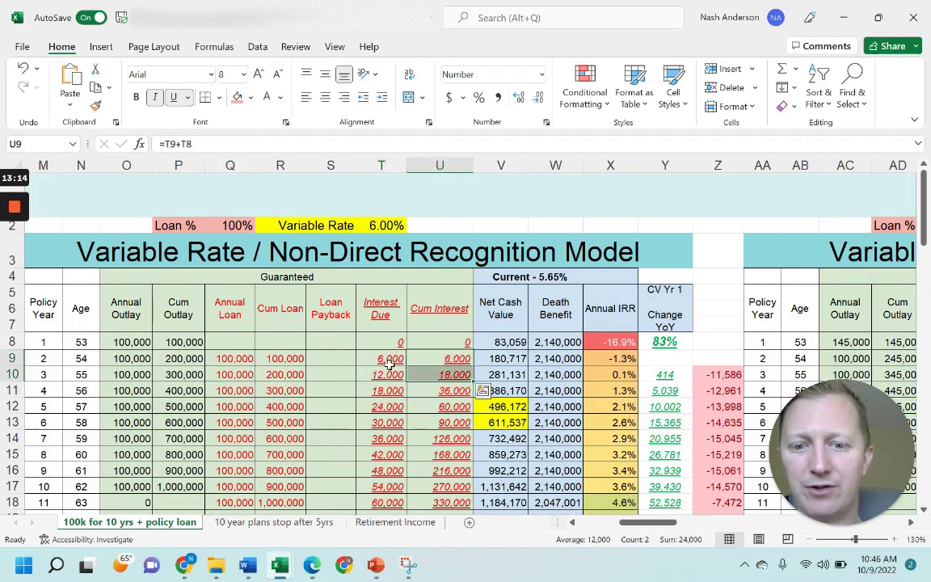
left_click_drag(392, 373, 387, 365)
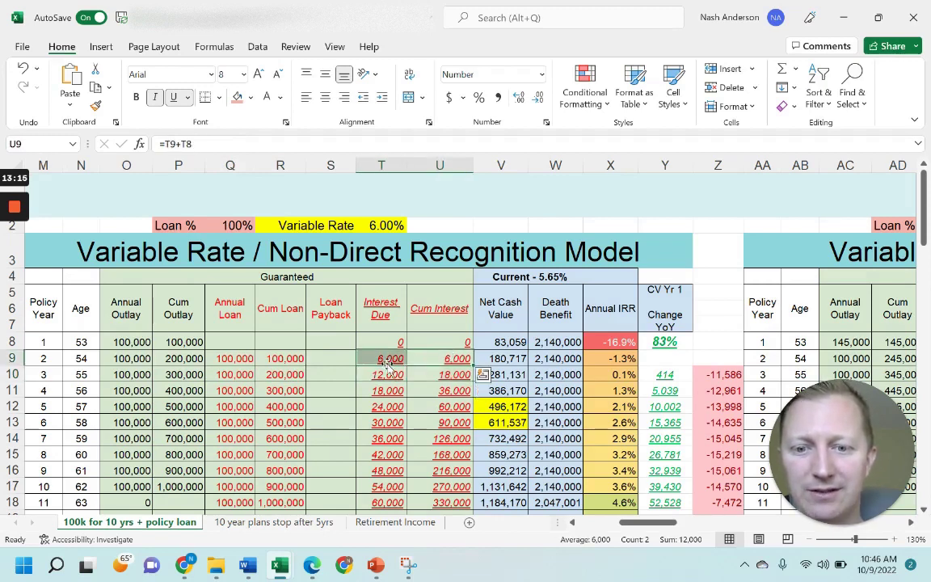
left_click(461, 374)
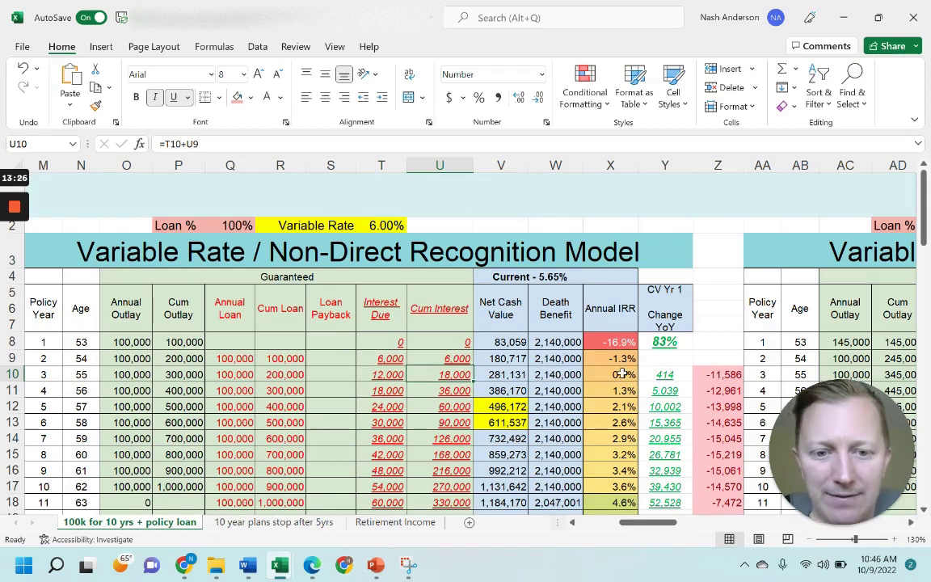
- Compare net cash value and its yearly change with the net difference column, inspecting the difference formula for policy year 3
left_click_drag(507, 374, 501, 423)
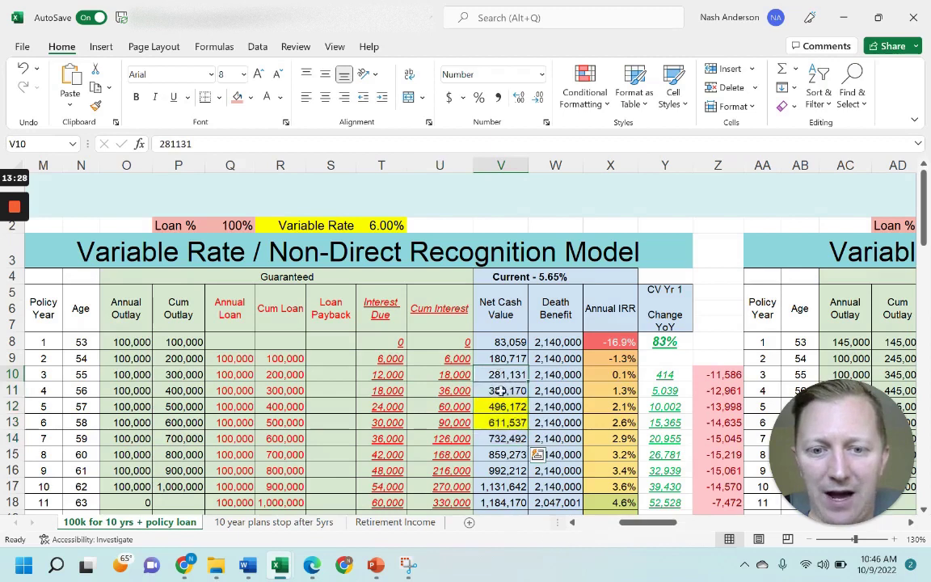
double_click(719, 375)
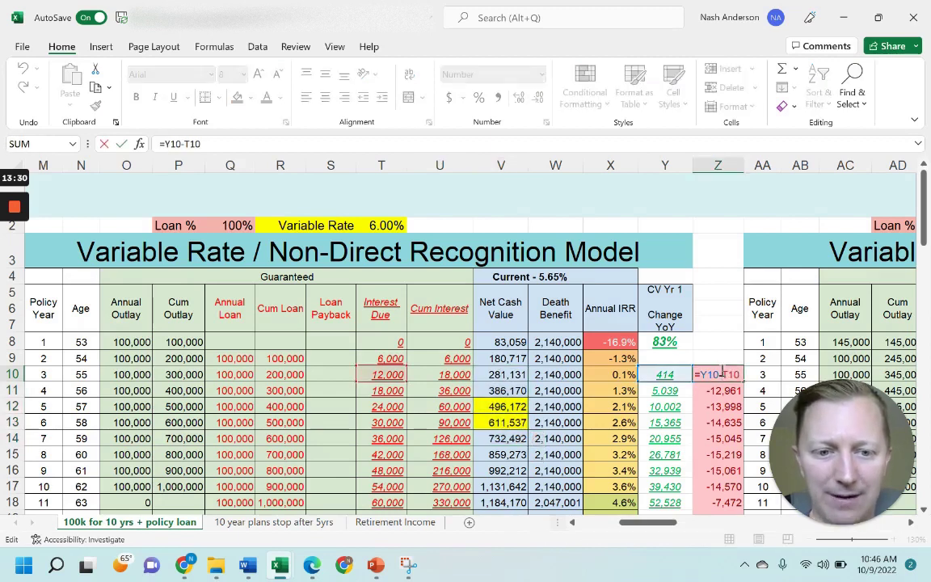
key("Return")
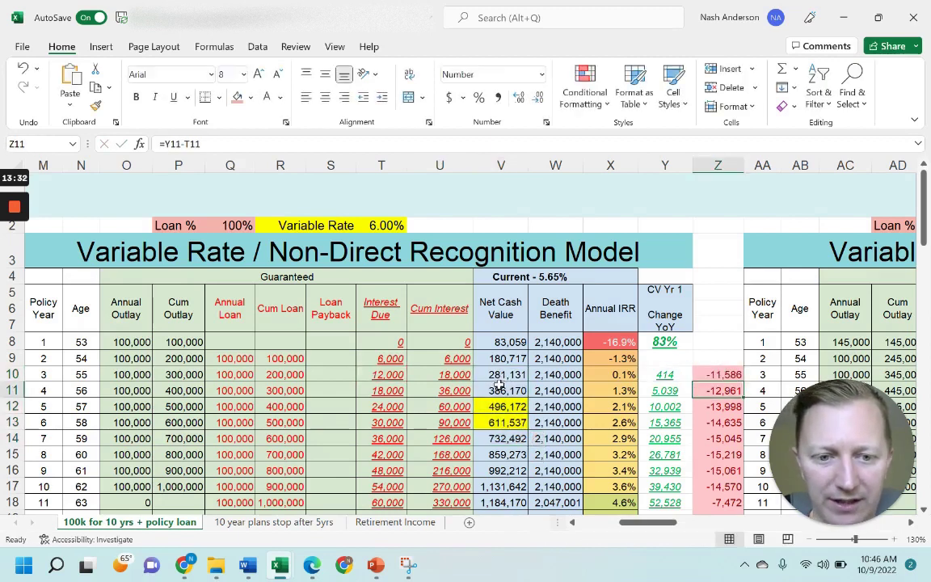
left_click_drag(502, 374, 501, 390)
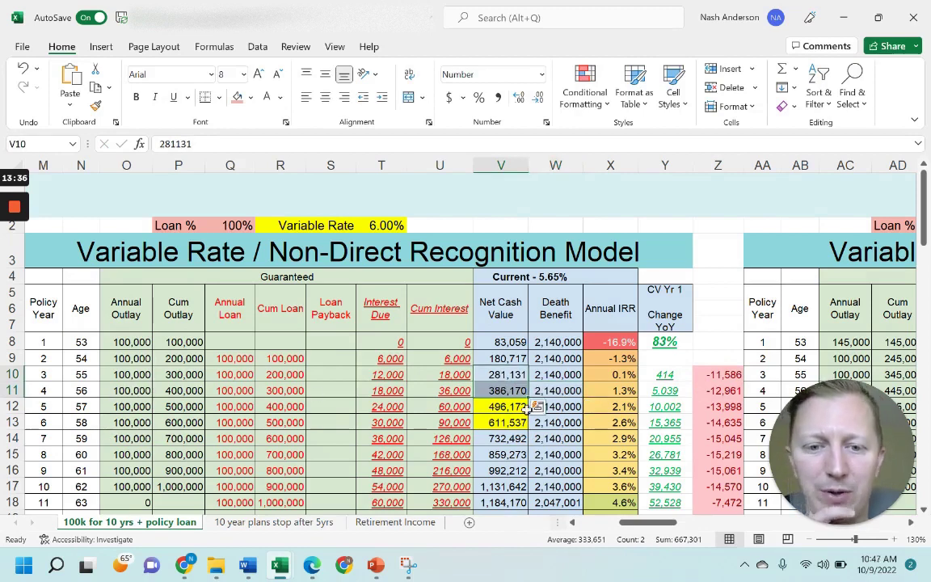
left_click_drag(664, 374, 685, 487)
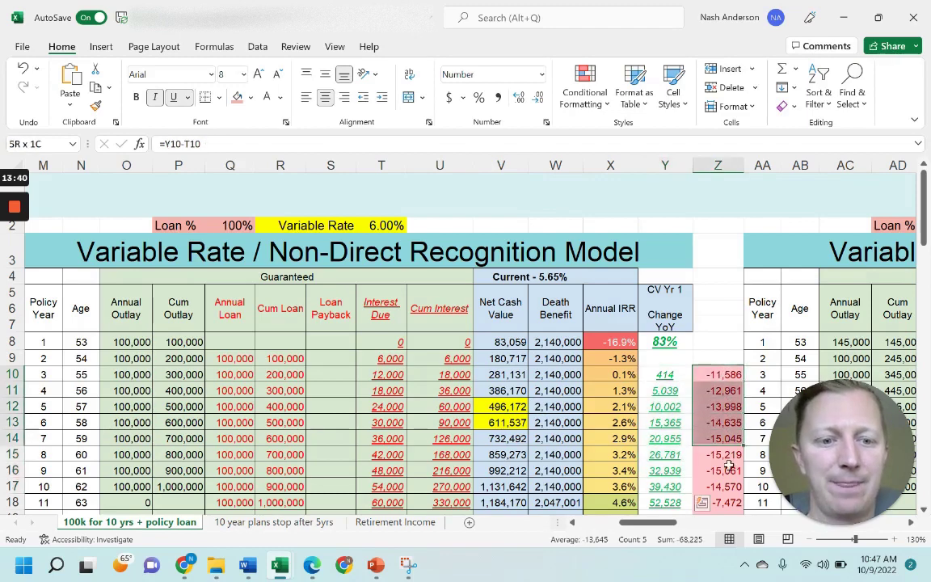
left_click(717, 375)
left_click_drag(715, 378, 718, 486)
scroll(718, 486, "down", 1)
left_click_drag(717, 277, 711, 455)
scroll(715, 387, "up", 2)
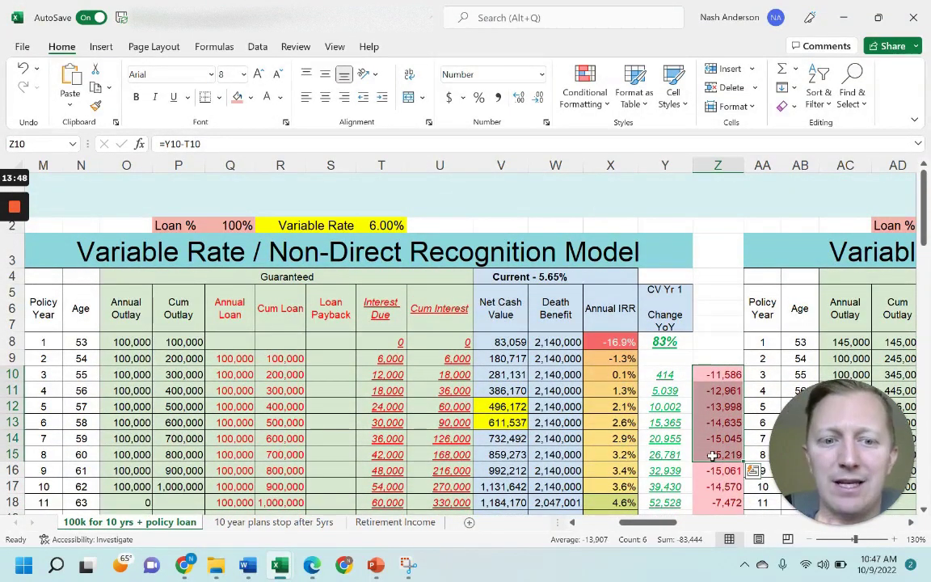
- Set the Variable Rate of the non-direct recognition model to 3%
left_click(379, 225)
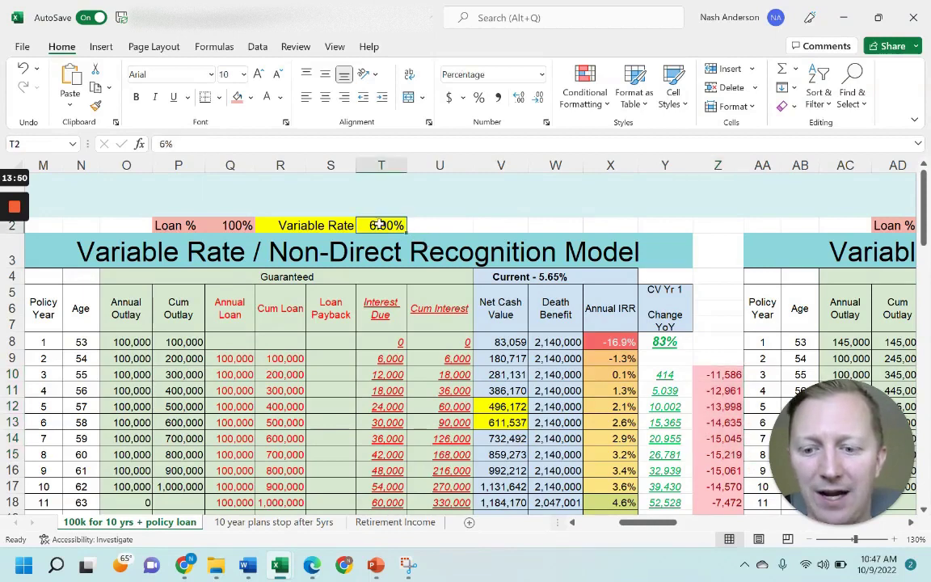
type("3")
key("Return")
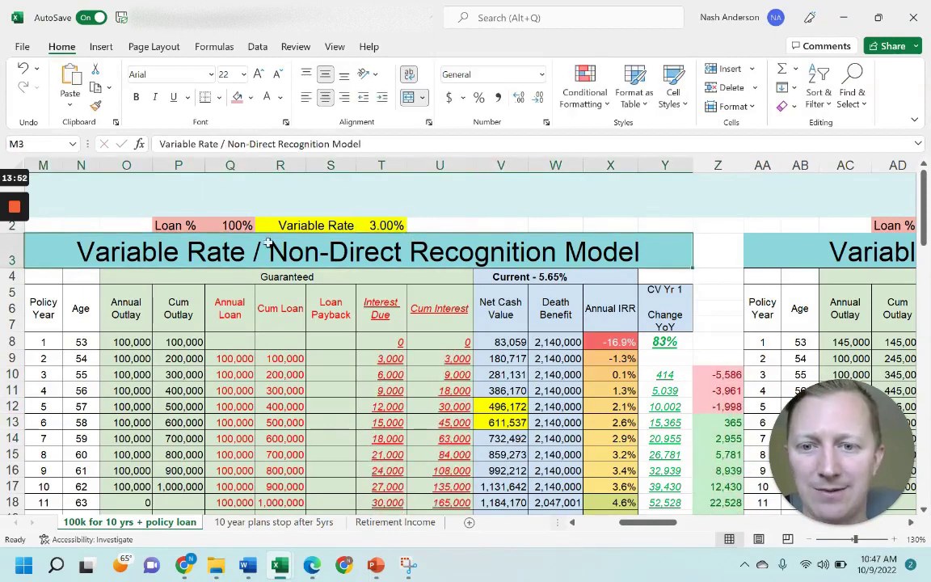
- Review the loan and rate assumptions, then examine the net differences for policy years 3 to 5 and from year 6 onward
left_click_drag(188, 225, 386, 225)
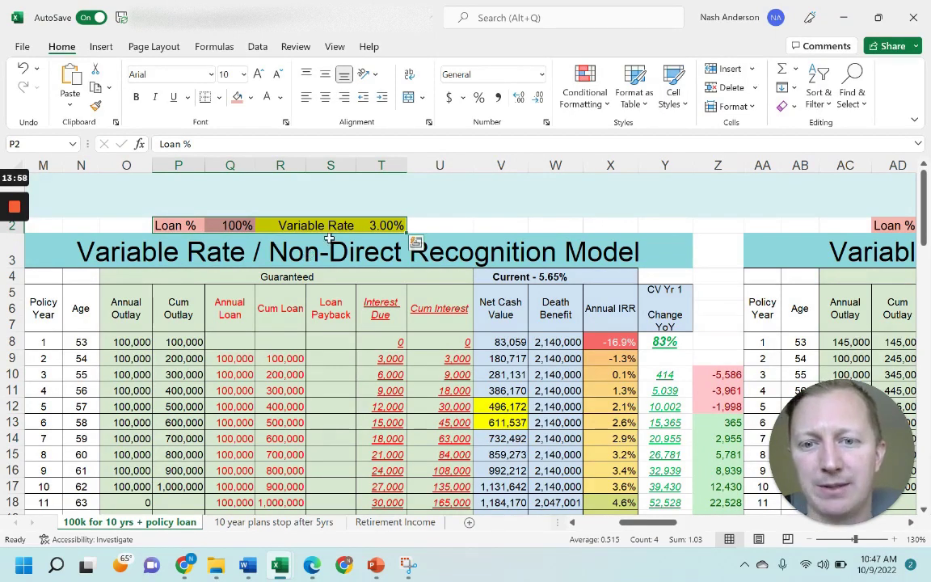
scroll(673, 396, "down", 1)
scroll(673, 396, "down", 5)
left_click_drag(727, 279, 517, 311)
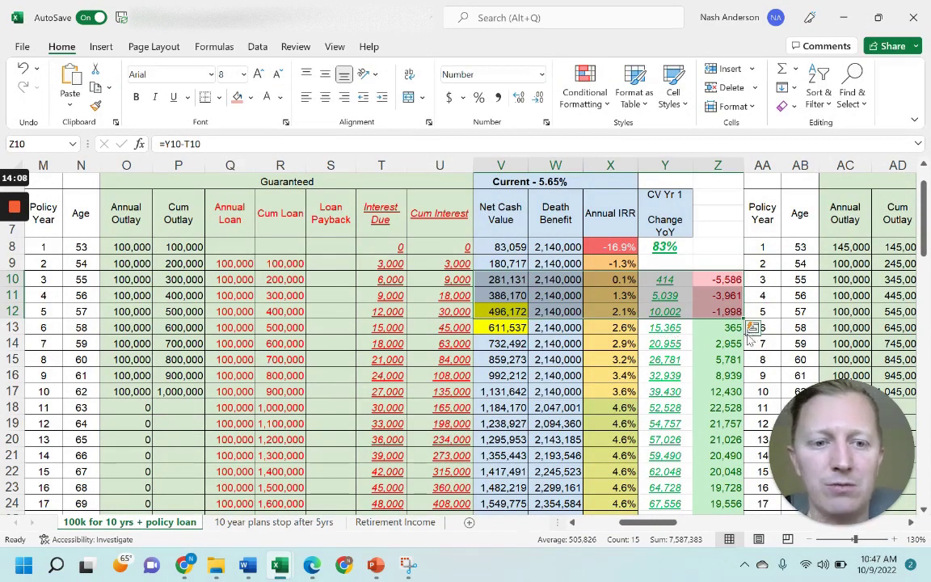
left_click_drag(728, 331, 725, 501)
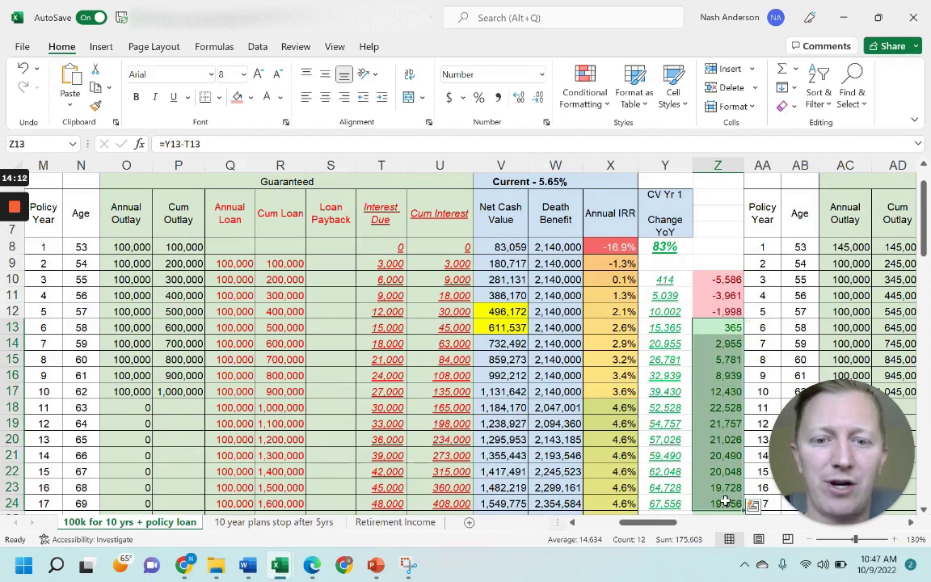
scroll(726, 485, "up", 2)
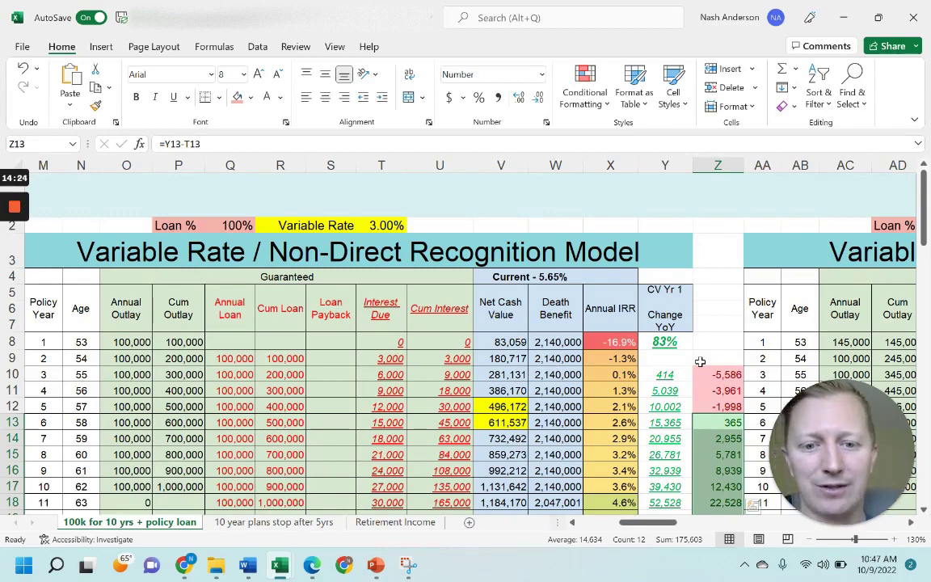
scroll(700, 362, "down", 2)
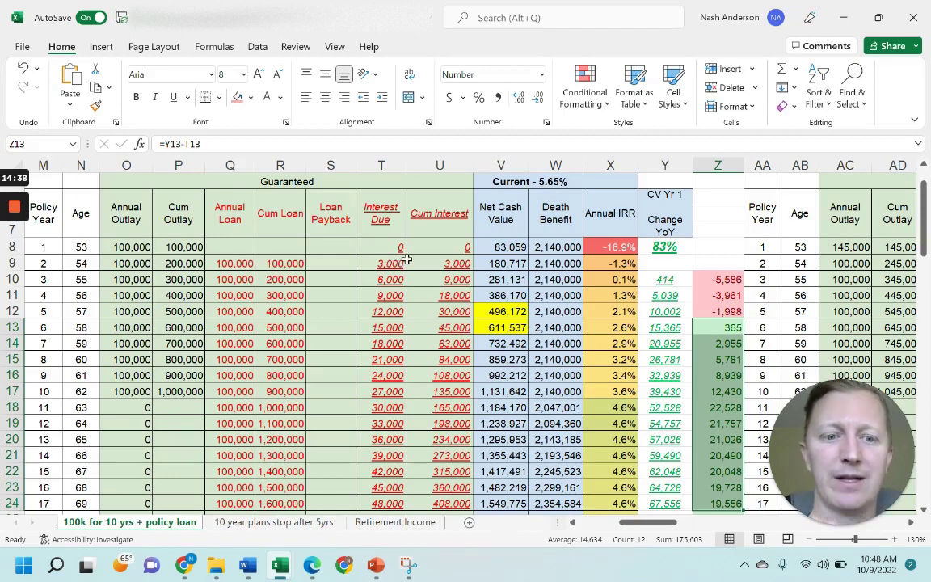
- Set the Variable Rate of the non-direct recognition model to 3.25%
scroll(707, 338, "up", 1)
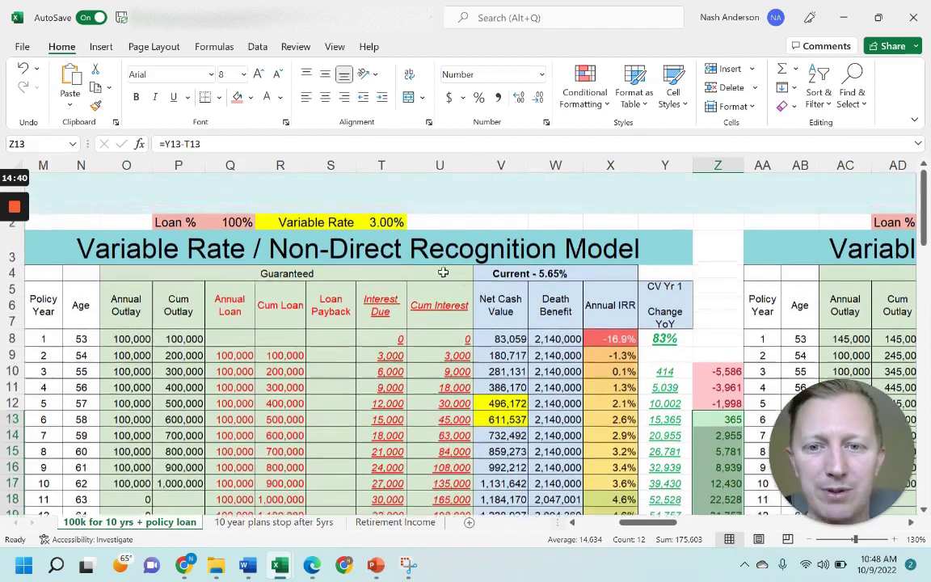
left_click(377, 225)
type("3.25")
key("Return")
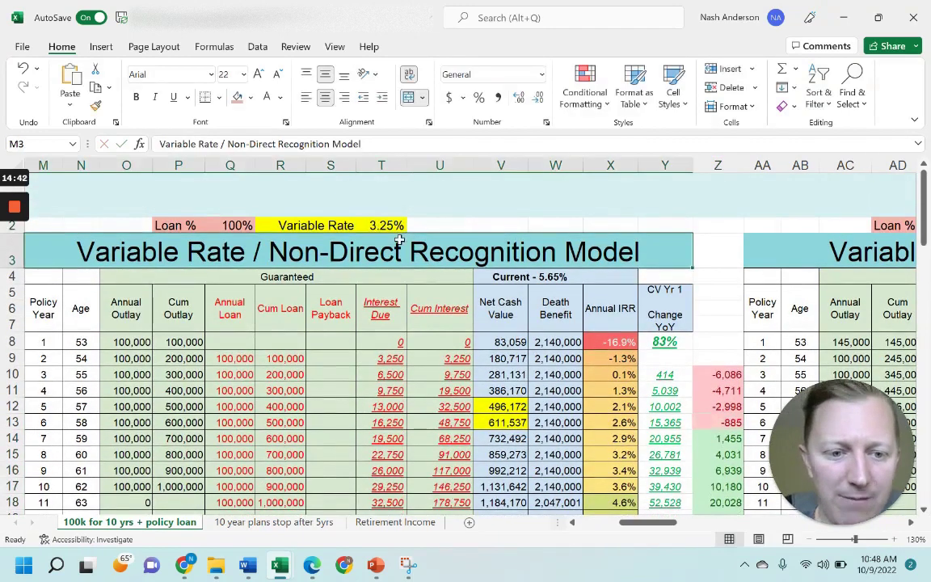
- Examine the net difference column of the variable rate model from policy year 12 through year 24
scroll(712, 323, "down", 3)
left_click_drag(712, 313, 731, 509)
left_click_drag(713, 334, 717, 486)
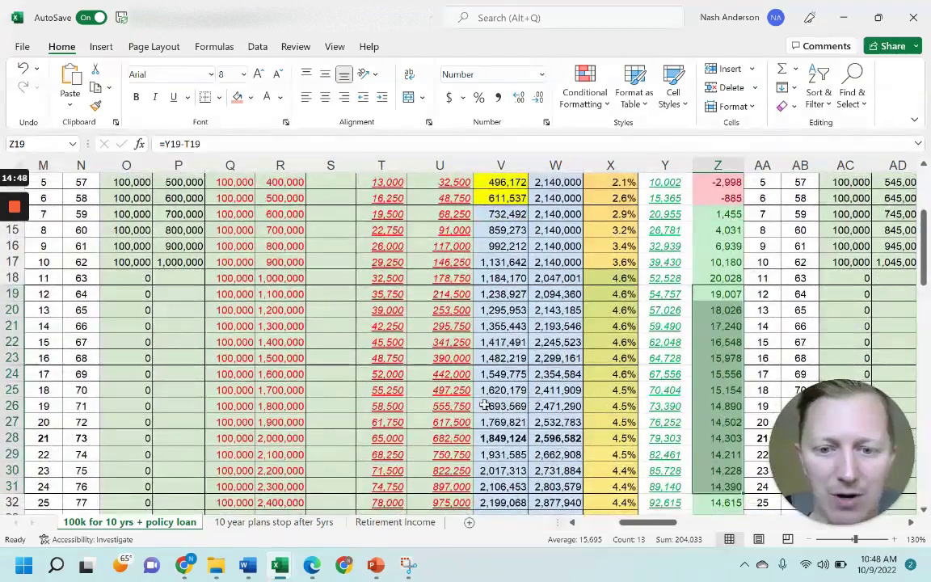
- Compare the cumulative interest with the net cash value for policy year 18 in the variable rate model
scroll(436, 367, "up", 1)
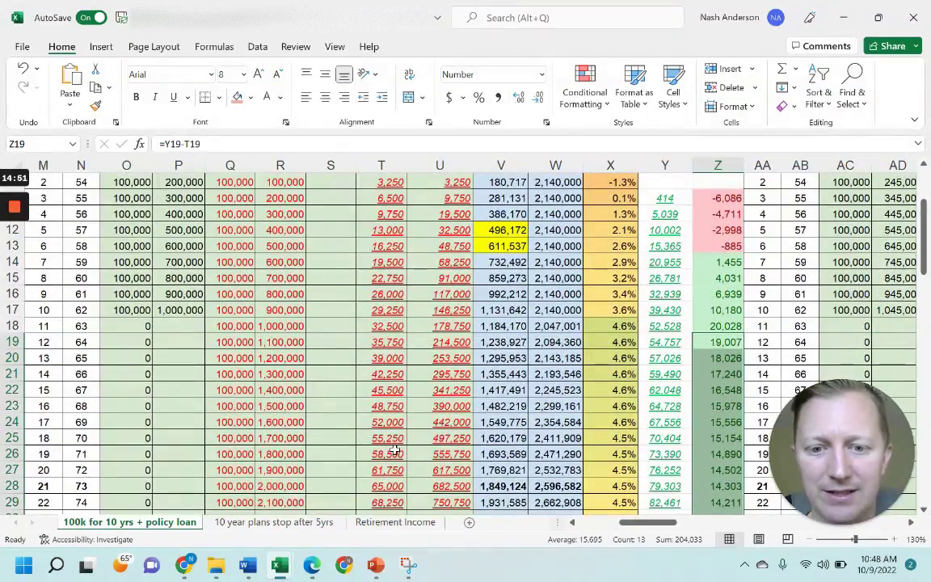
left_click(451, 438)
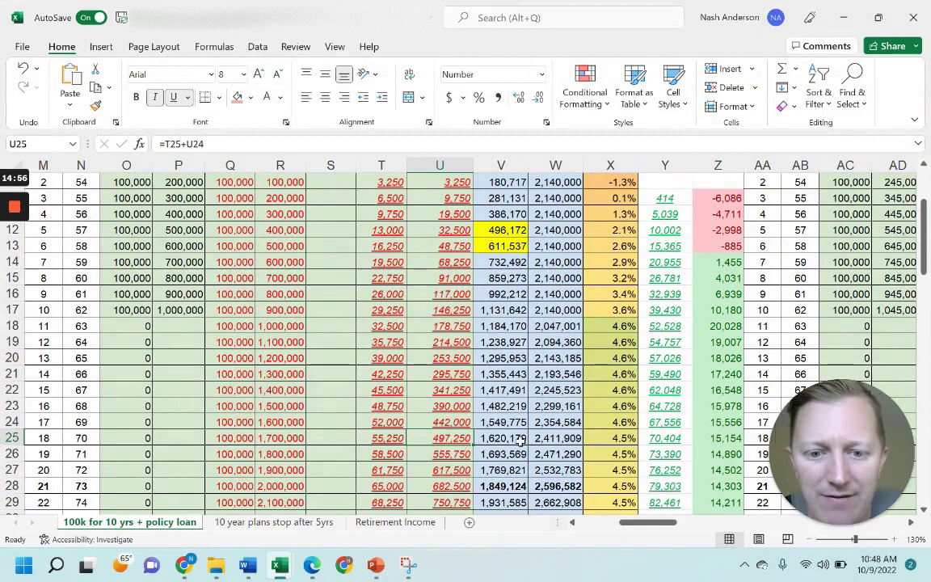
left_click(502, 437)
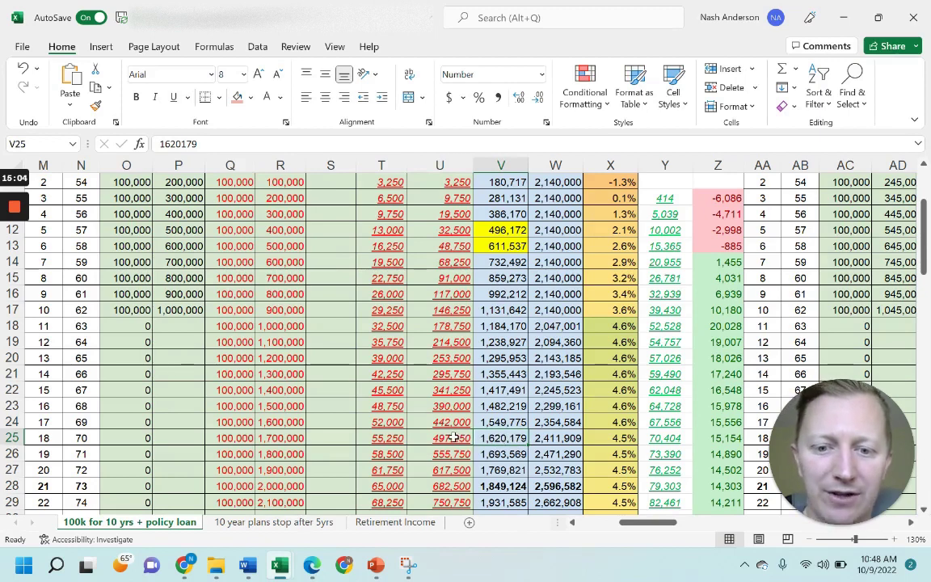
left_click(429, 438)
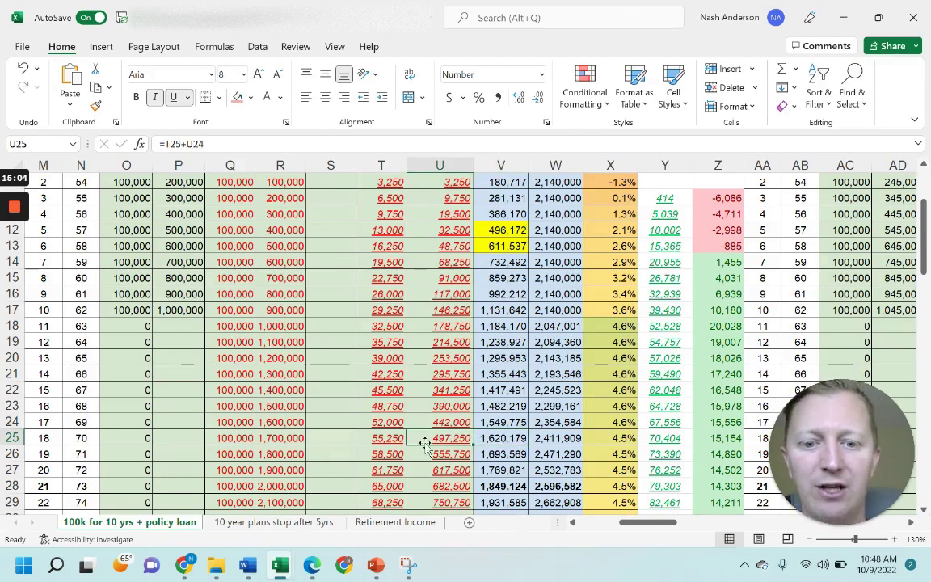
left_click(510, 437)
left_click_drag(467, 438, 510, 440)
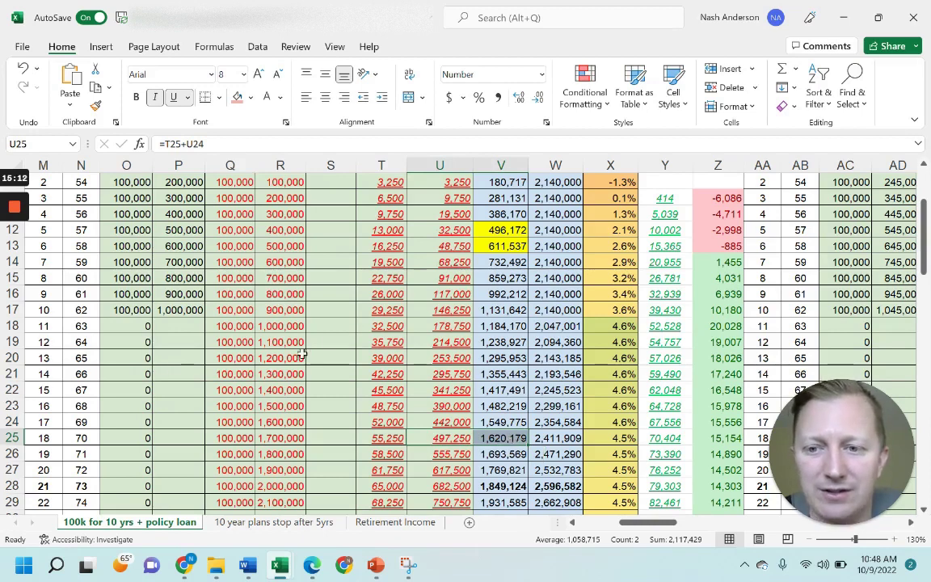
left_click(505, 441)
left_click_drag(464, 437, 505, 438)
- Examine the net differences for policy years 9 through 18 and check the Variable Rate assumption behind them
left_click(718, 294)
left_click_drag(721, 409, 724, 437)
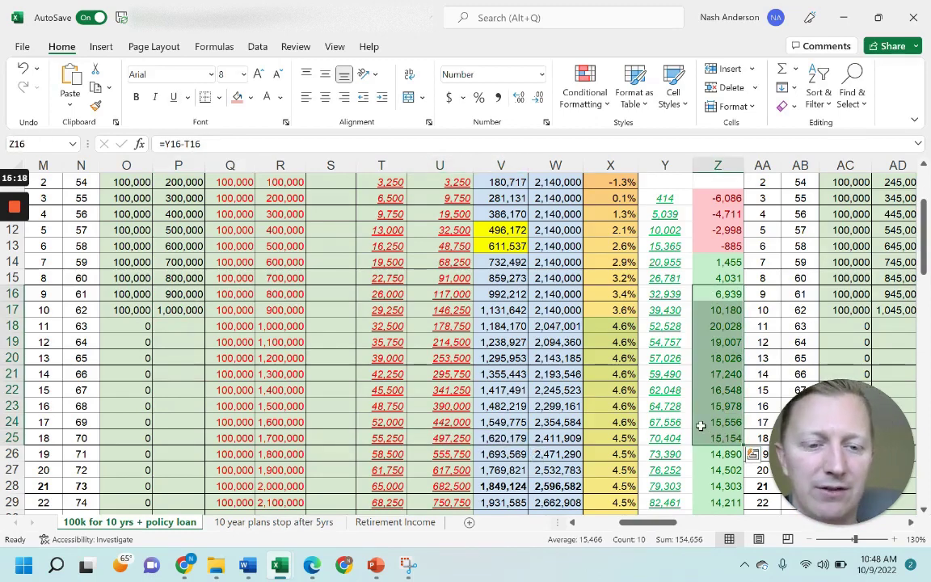
scroll(700, 422, "up", 4)
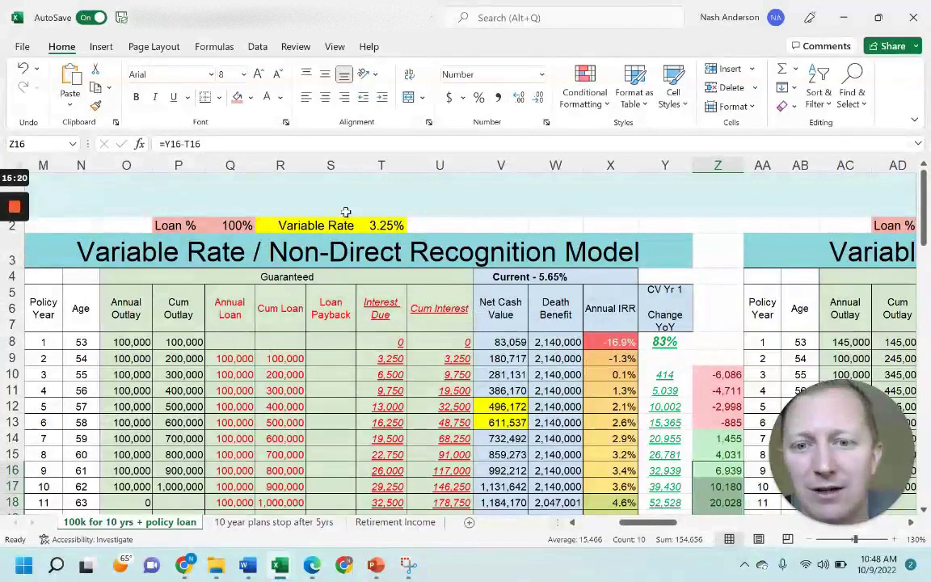
left_click(373, 225)
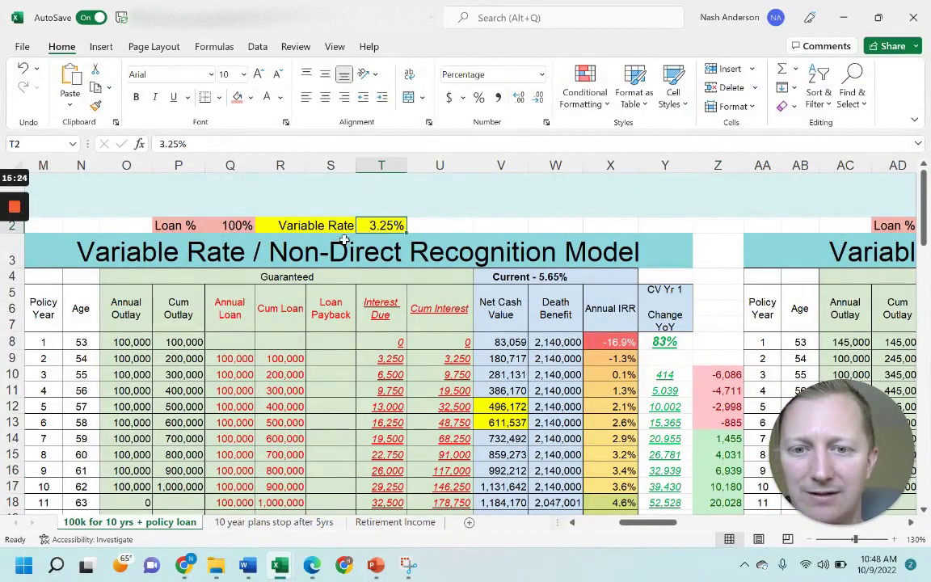
- Switch to the bank comparison workbook and examine Coastal States Bank, Bancorp and the calculated variable rate tiers, especially 250k-999k
mouse_move(278, 564)
left_click(299, 489)
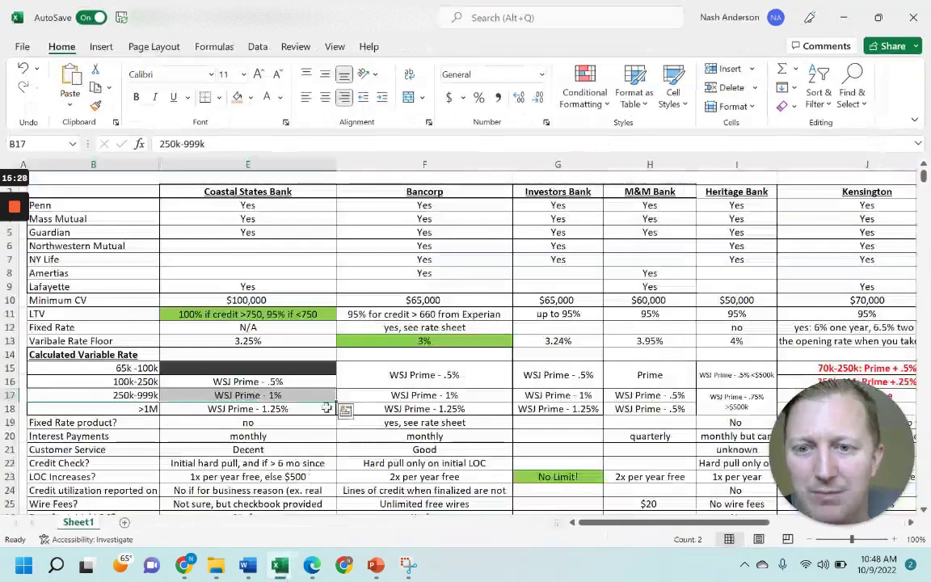
left_click_drag(313, 190, 369, 305)
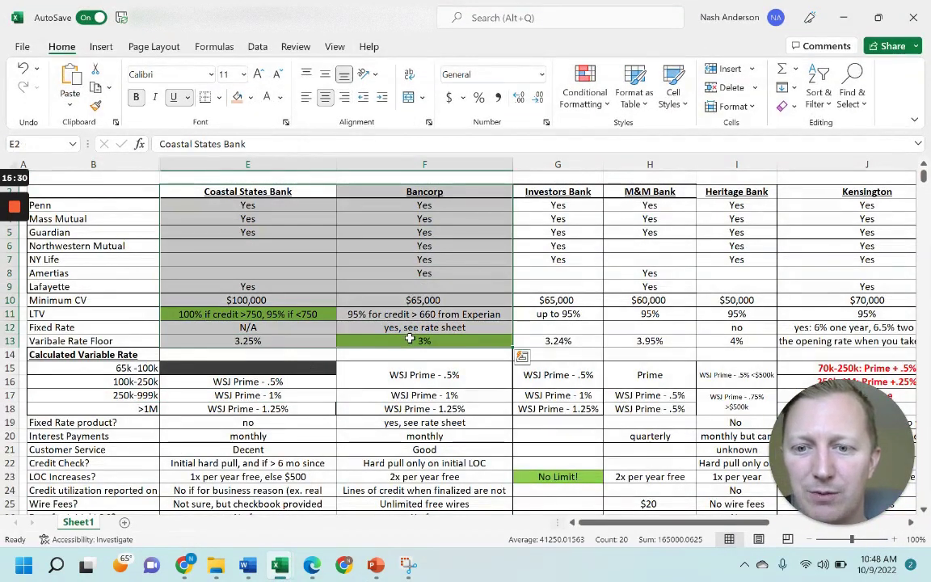
key("Escape")
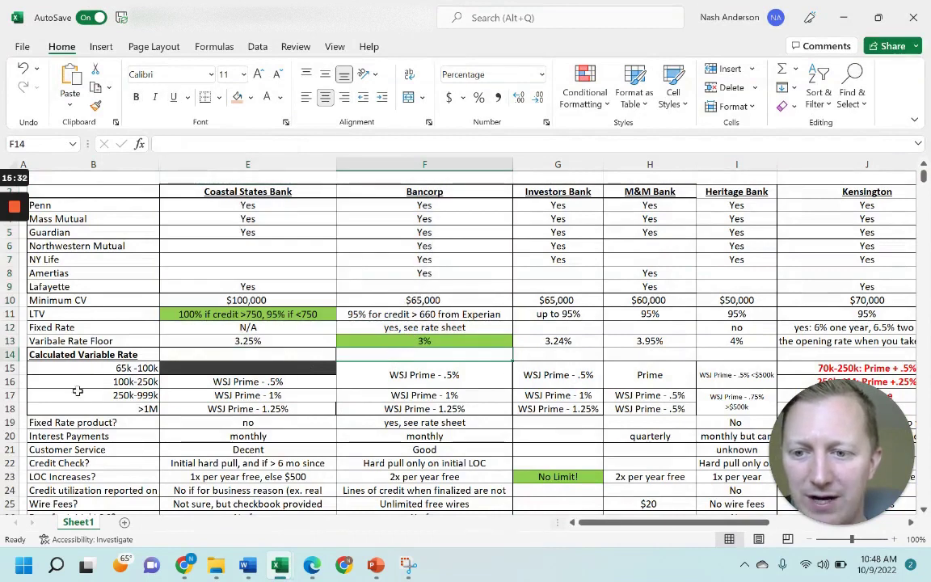
mouse_move(109, 365)
left_mouse_down()
mouse_move(113, 404)
mouse_move(120, 365)
left_mouse_up()
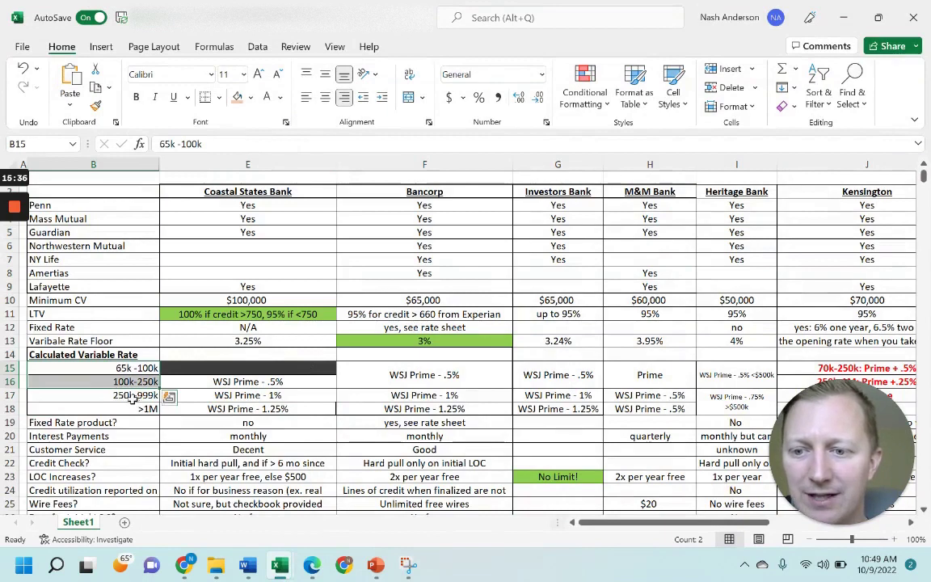
left_click(113, 395)
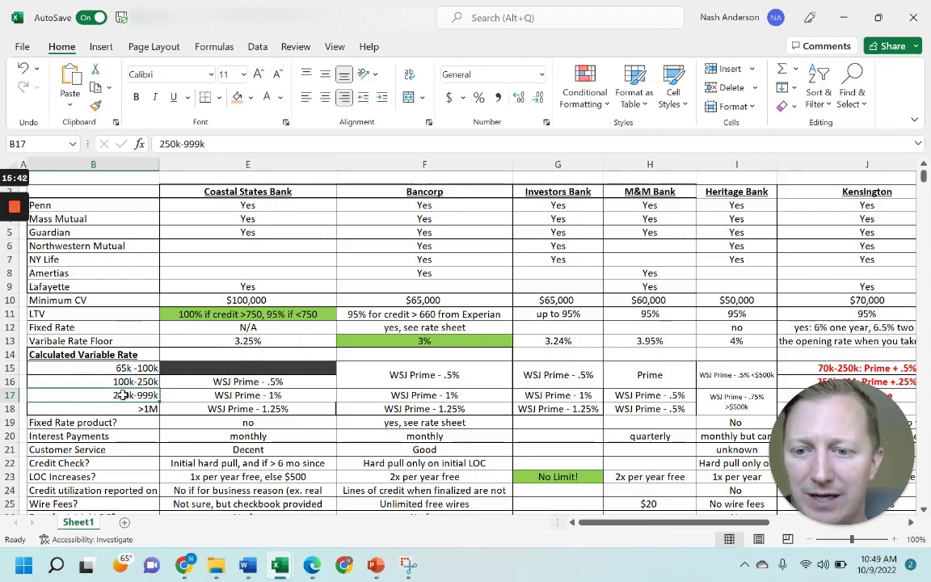
left_click_drag(112, 393, 200, 396)
left_click(200, 396)
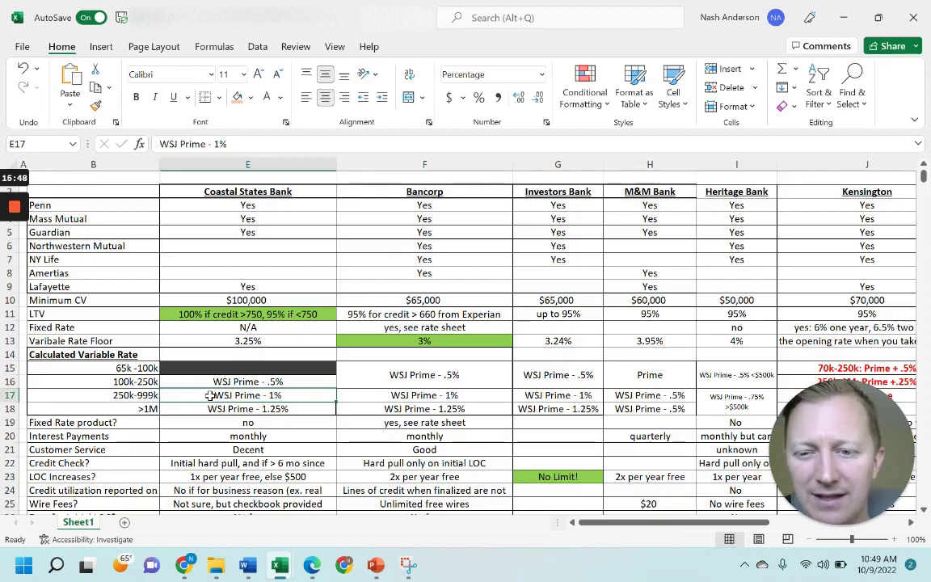
- Return to the policy loan workbook and set the Variable Rate of the non-direct recognition model to 5.25%
left_click(851, 22)
type("5.25")
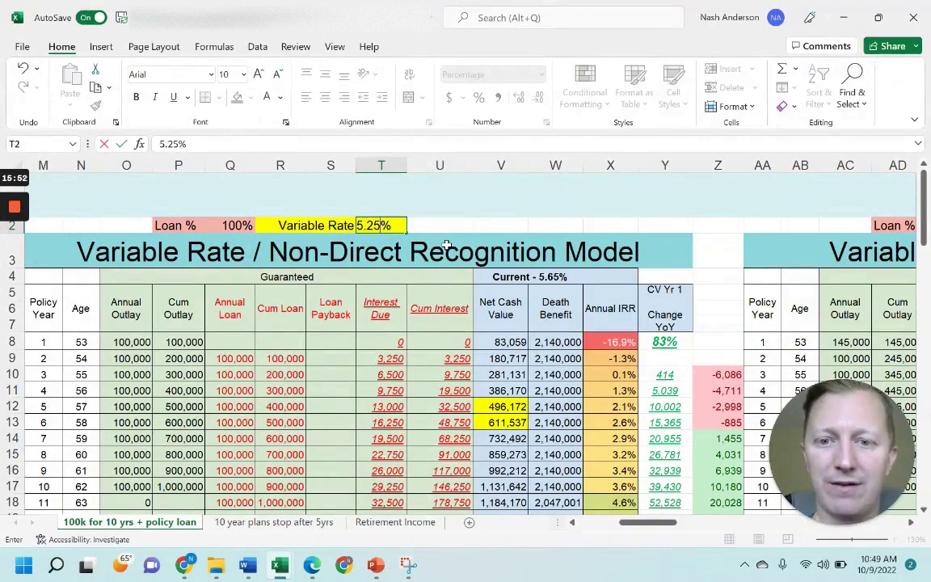
key("Return")
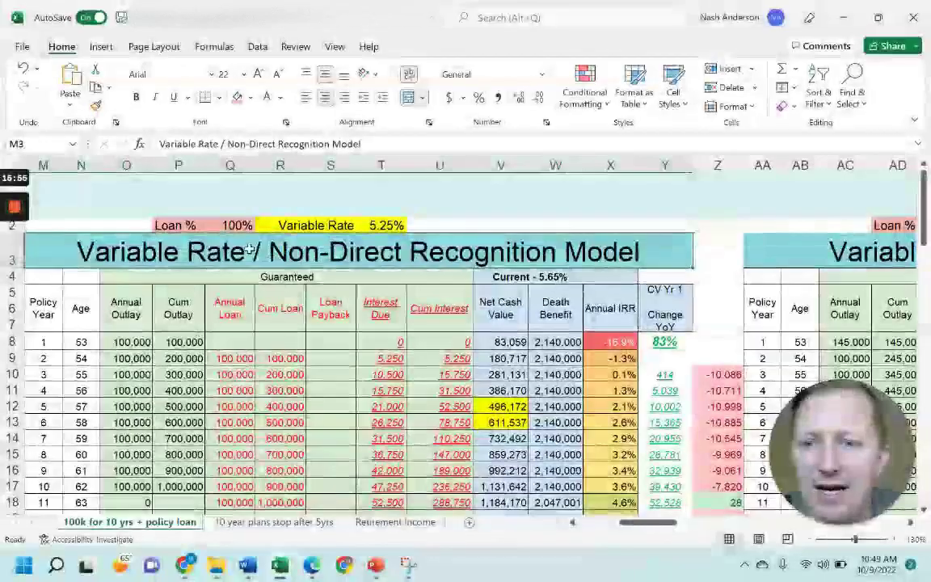
- Check the Loan % assumption, then examine the net differences for policy years 3 through 15
left_click(234, 222)
left_click_drag(191, 223, 212, 225)
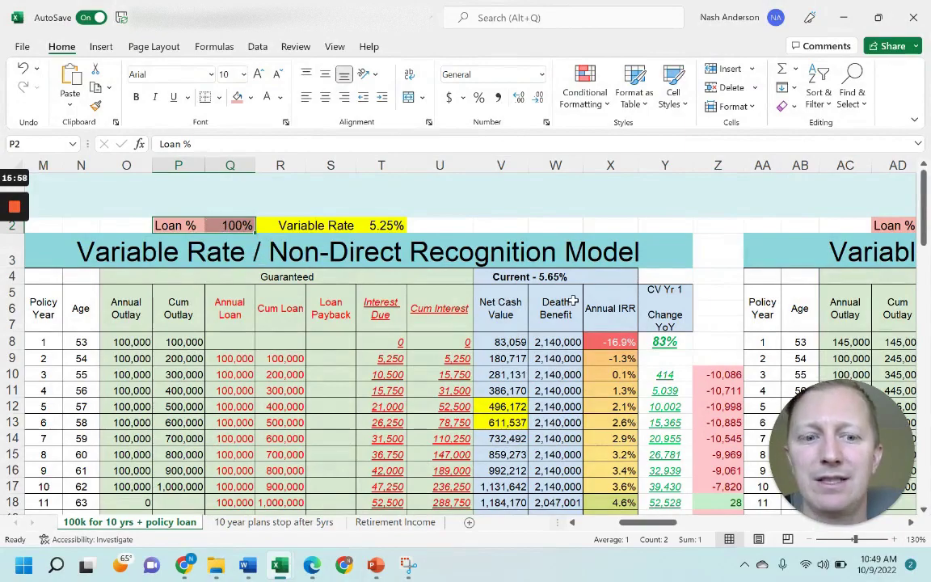
scroll(569, 301, "down", 5)
scroll(696, 299, "up", 7)
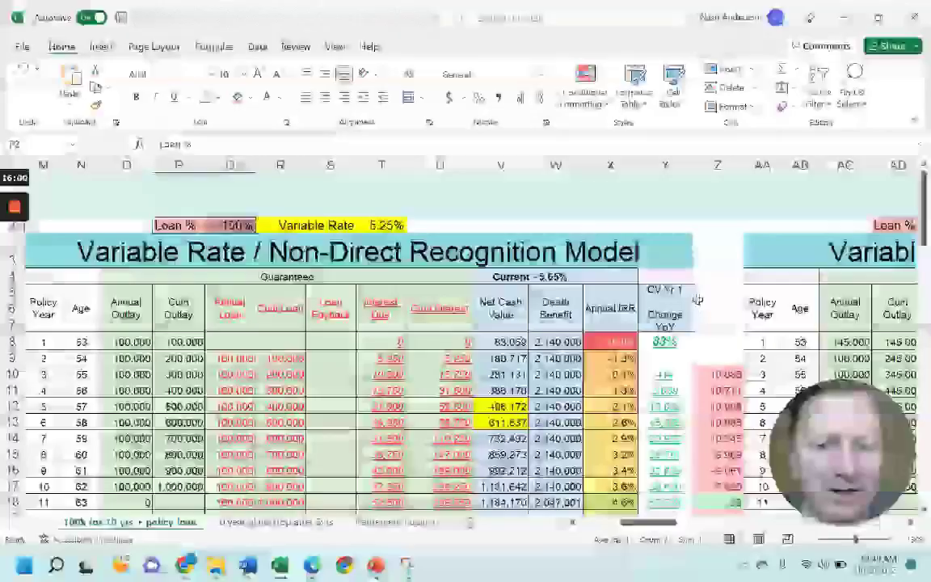
scroll(696, 299, "down", 3)
left_click_drag(717, 232, 721, 423)
scroll(714, 426, "down", 1)
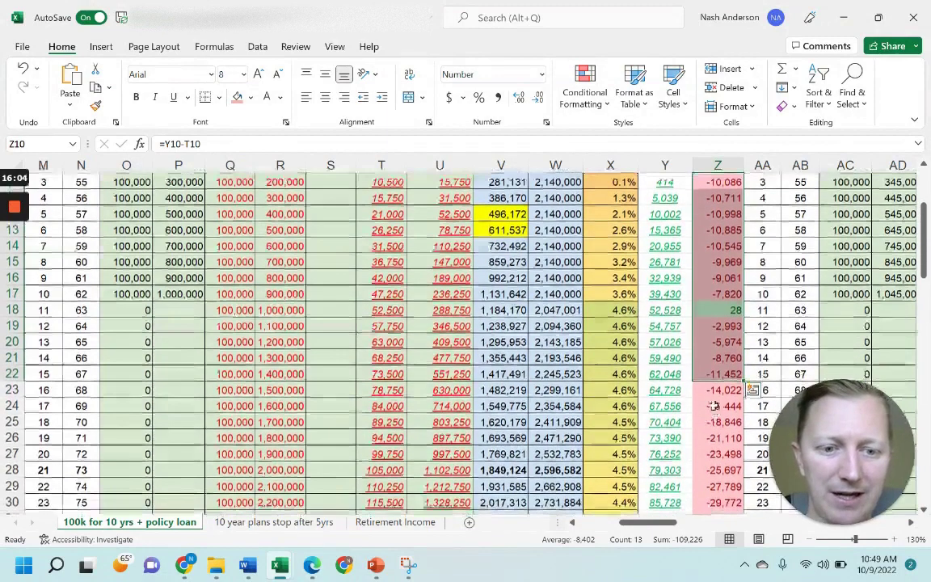
- Set the Loan % of the variable rate non-direct recognition model to 60%
scroll(275, 251, "up", 4)
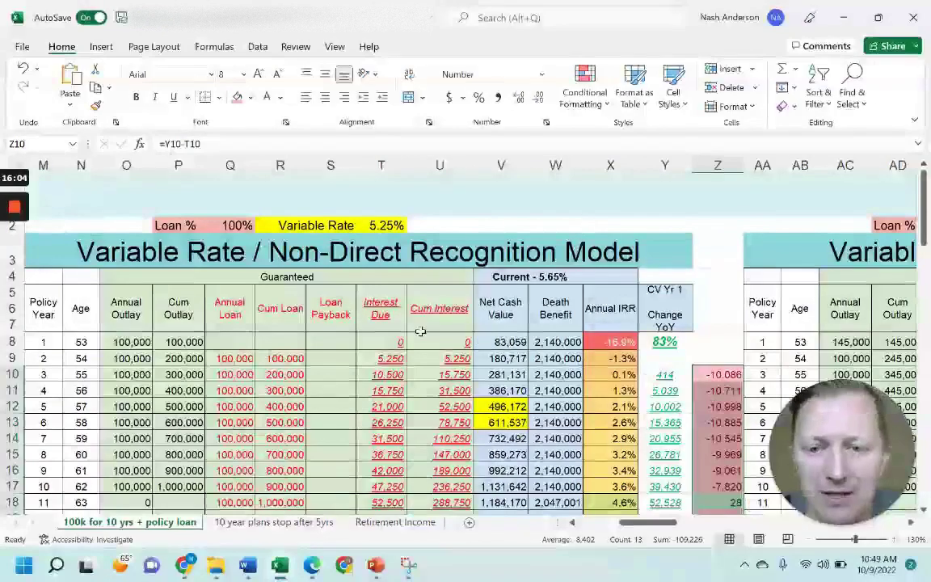
left_click(242, 225)
type("60")
key("Return")
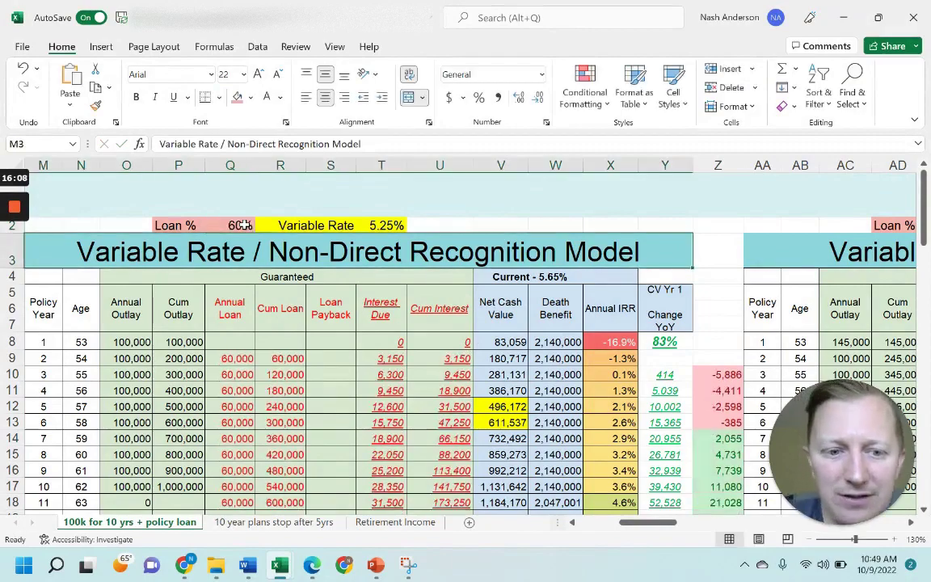
- Look over the recalculated loan figures together with the Loan % and Variable Rate assumptions
scroll(243, 225, "down", 2)
scroll(194, 218, "up", 2)
left_click_drag(180, 217, 380, 414)
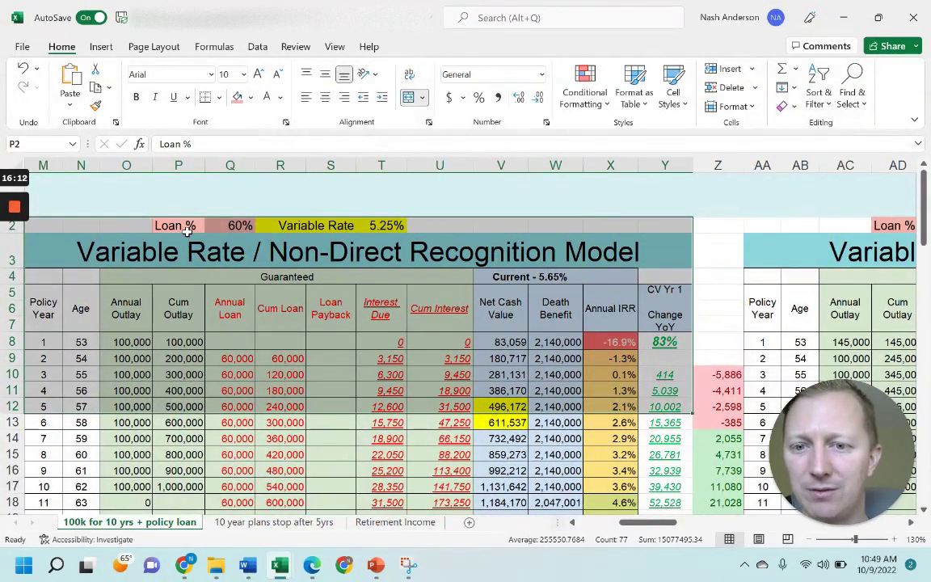
left_click_drag(184, 225, 360, 230)
left_click(426, 228)
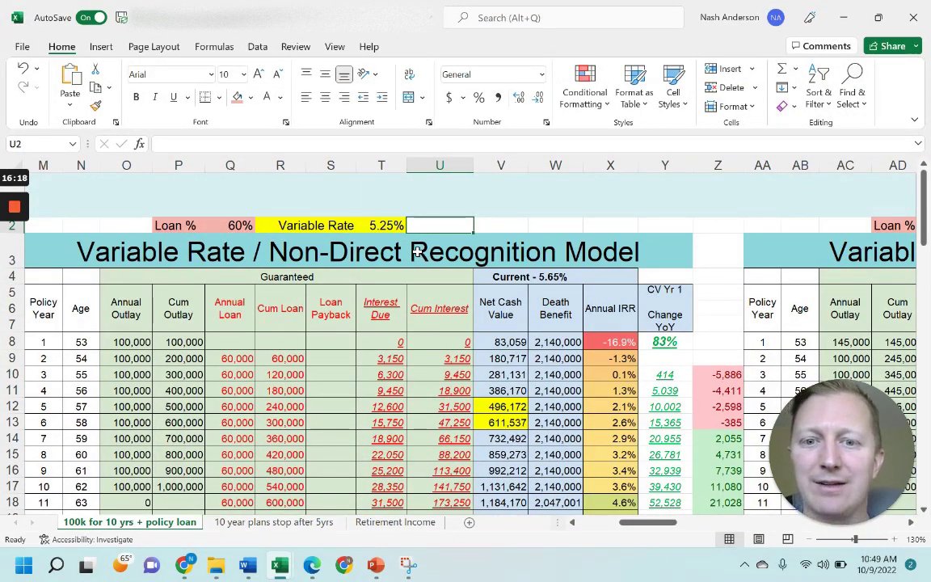
left_click_drag(184, 224, 221, 178)
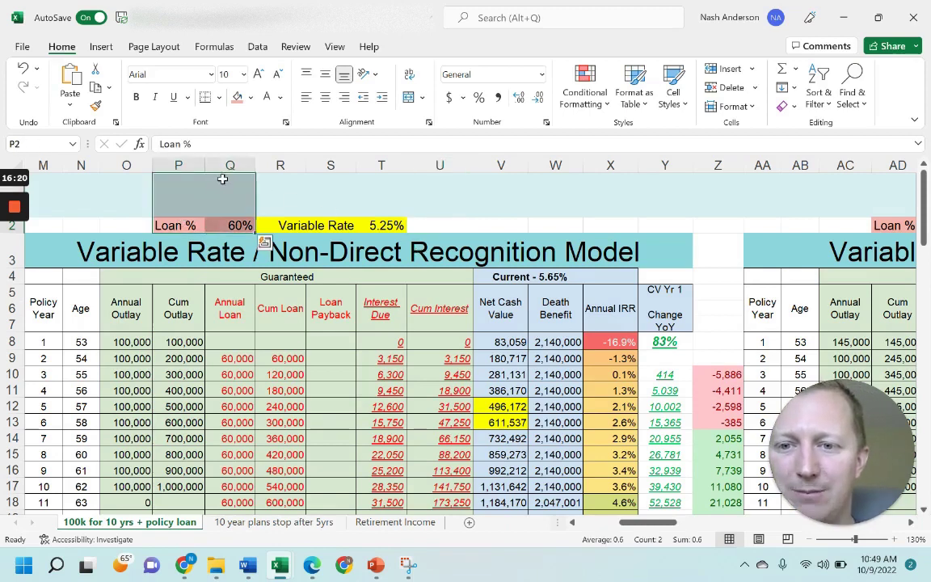
left_click(288, 223)
key("BackSpace")
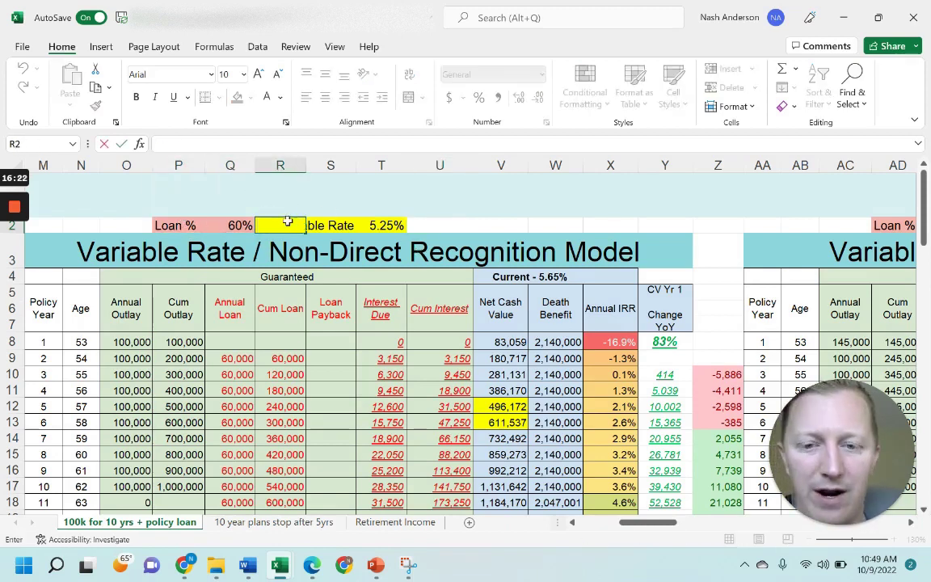
key("Return")
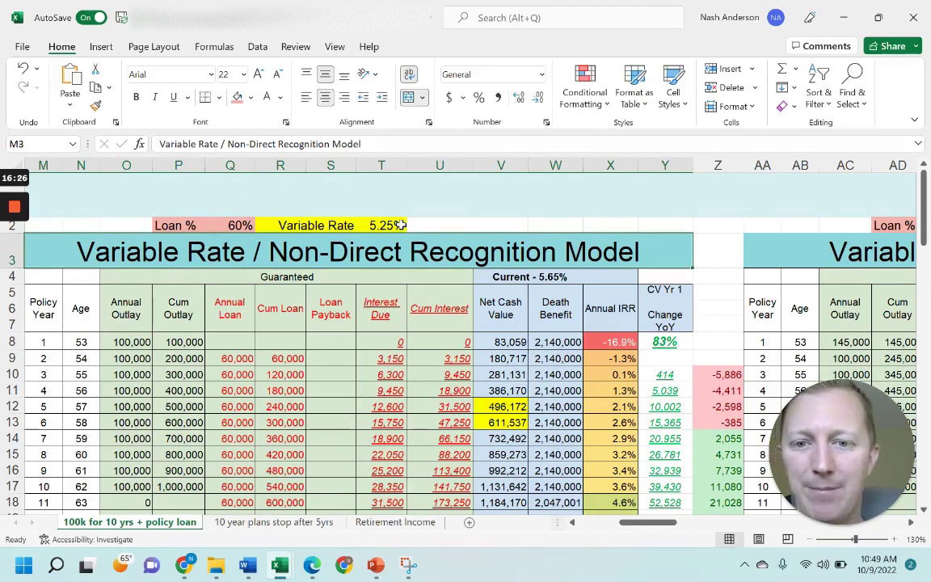
- Review the loan and rate inputs again, then examine the yearly cash value change and net difference for policy years 7 through 17
scroll(436, 206, "down", 2)
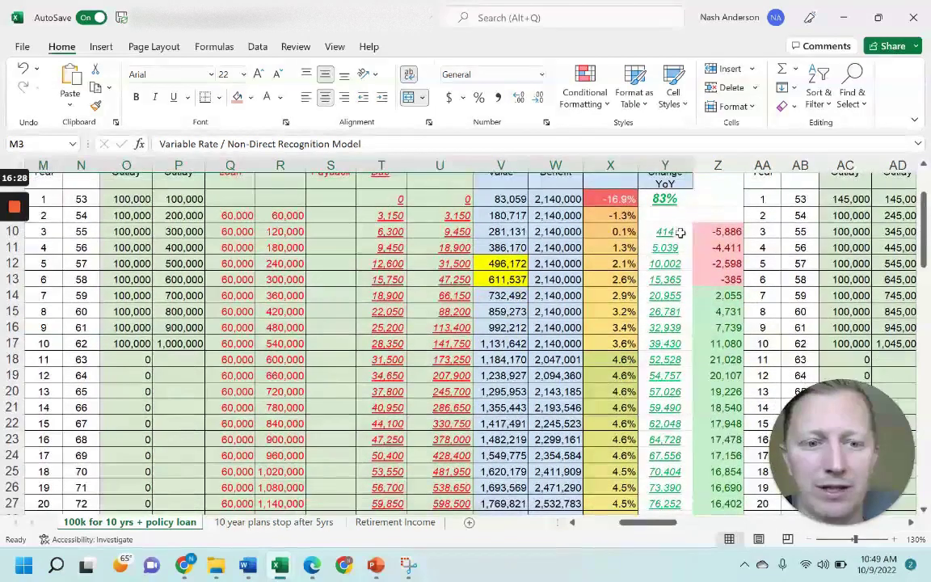
scroll(336, 200, "up", 2)
left_click(182, 224)
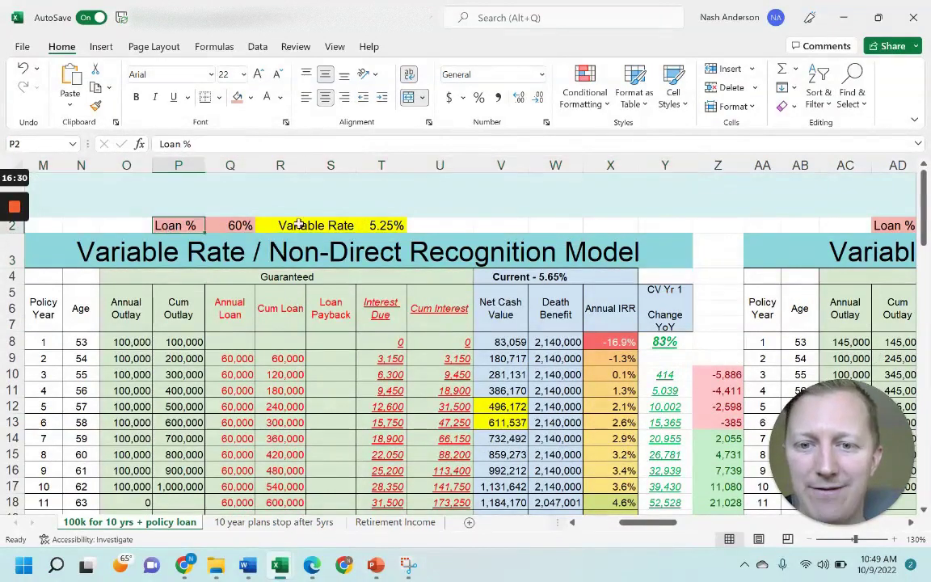
left_click_drag(332, 225, 384, 180)
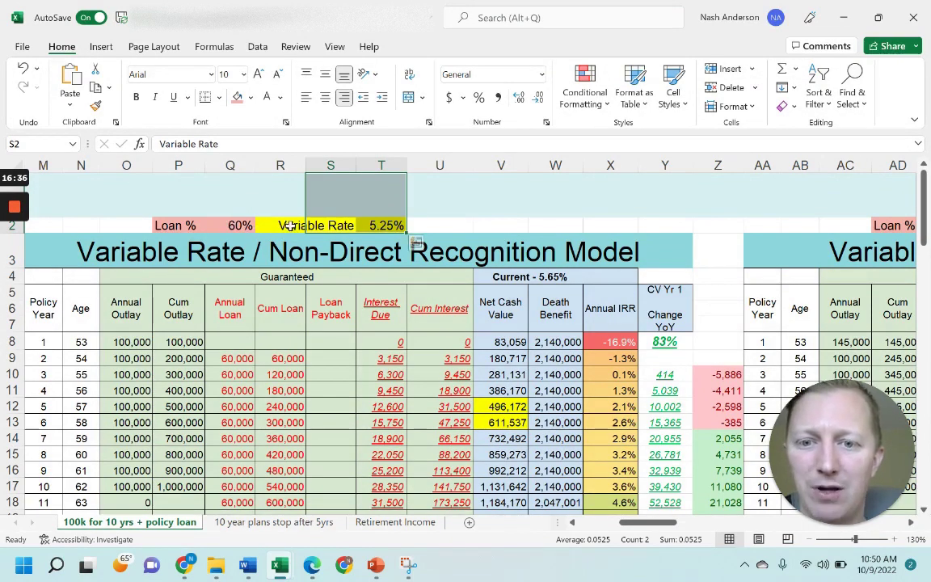
scroll(383, 225, "down", 3)
left_click_drag(717, 295, 555, 423)
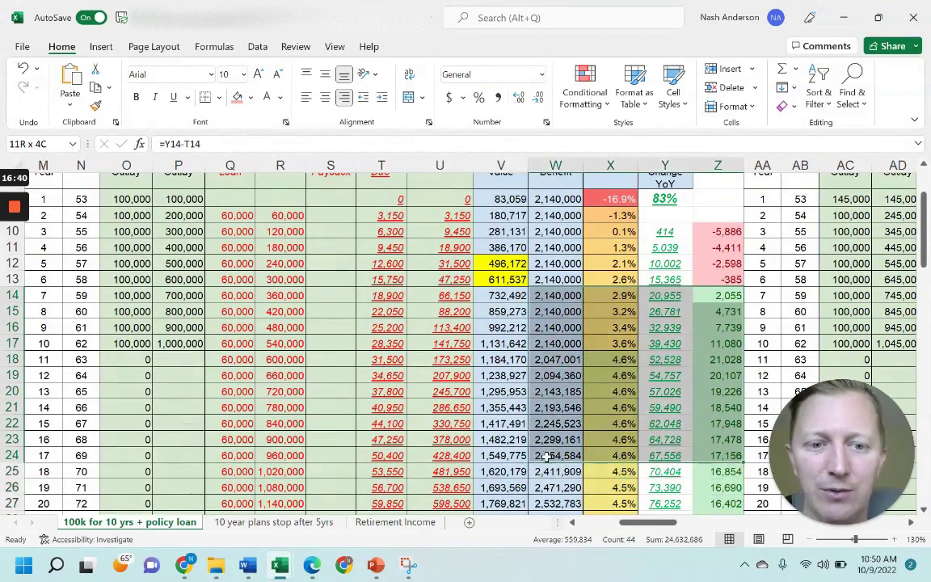
scroll(320, 350, "up", 3)
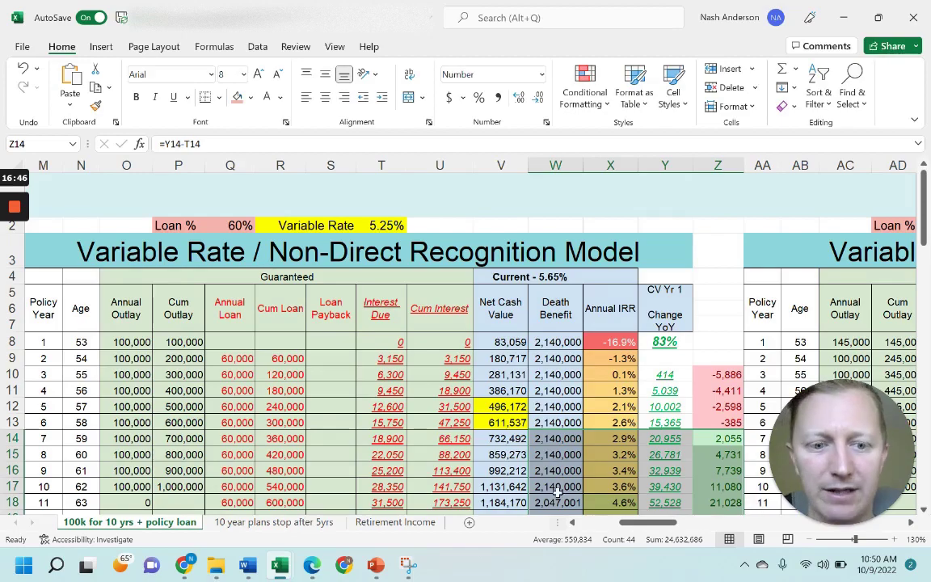
- Find the Policy Loan 100% Available Value 10 yrs model and examine its annual loans and interest due for policy years 2 through 10
left_click_drag(648, 525, 737, 509)
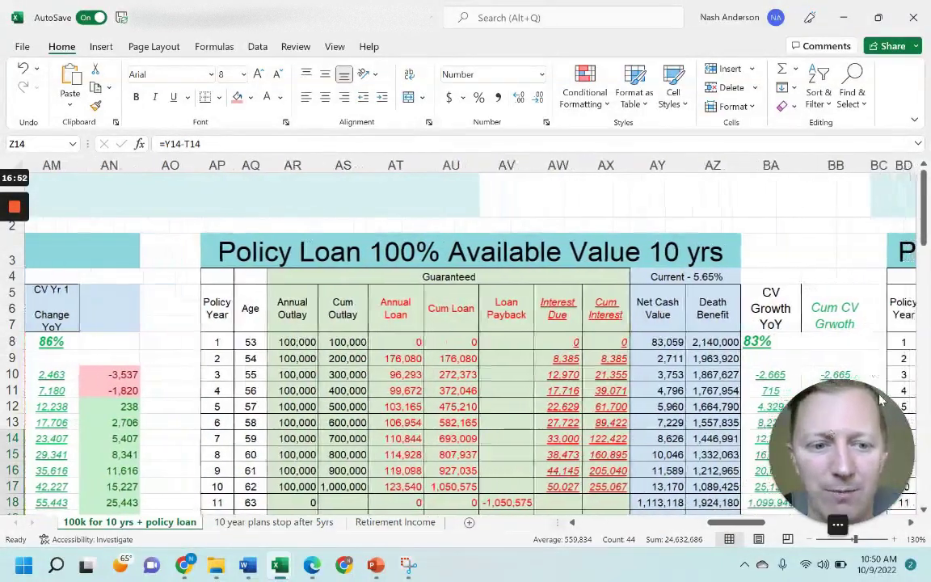
left_click_drag(840, 452, 840, 80)
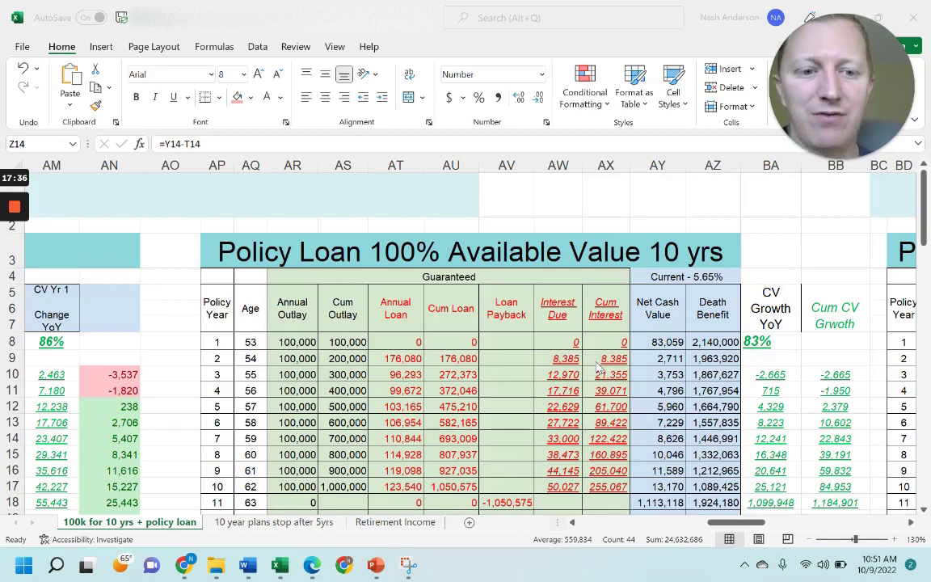
scroll(903, 343, "down", 1)
left_click(556, 265)
left_click_drag(395, 314, 402, 439)
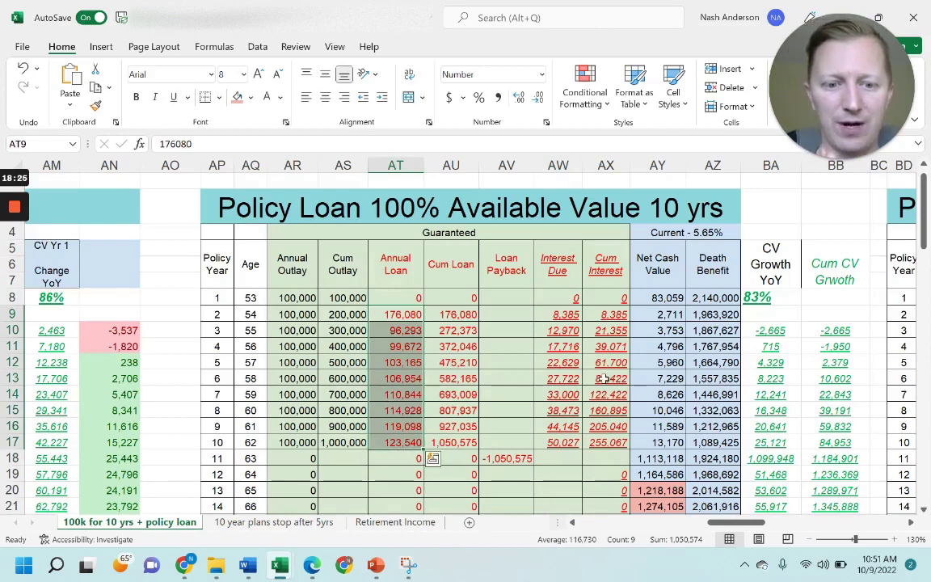
left_click_drag(564, 314, 557, 442)
scroll(716, 410, "down", 2)
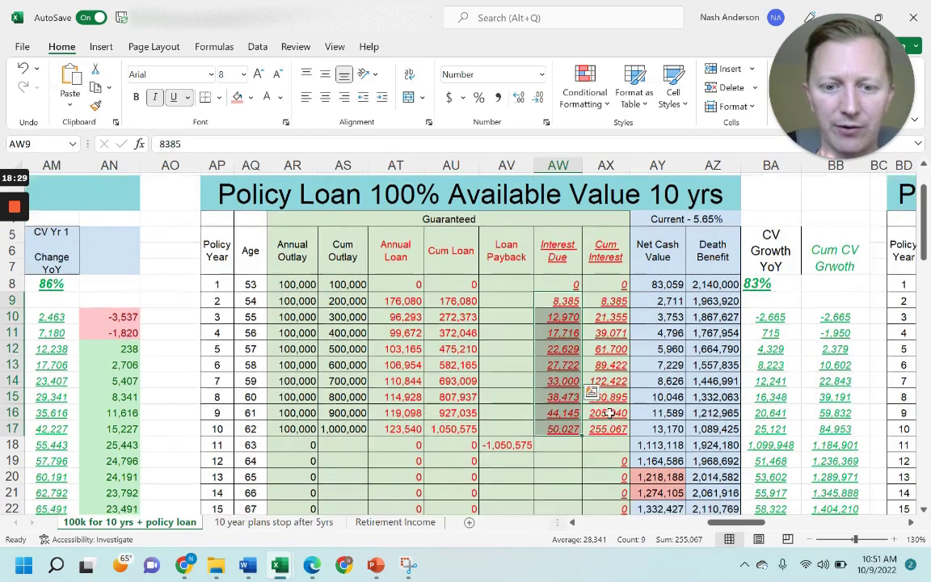
- Compare the yearly interest due with the CV growth up to policy year 10 in the 10-year 100% policy loan model
left_click_drag(218, 391, 608, 385)
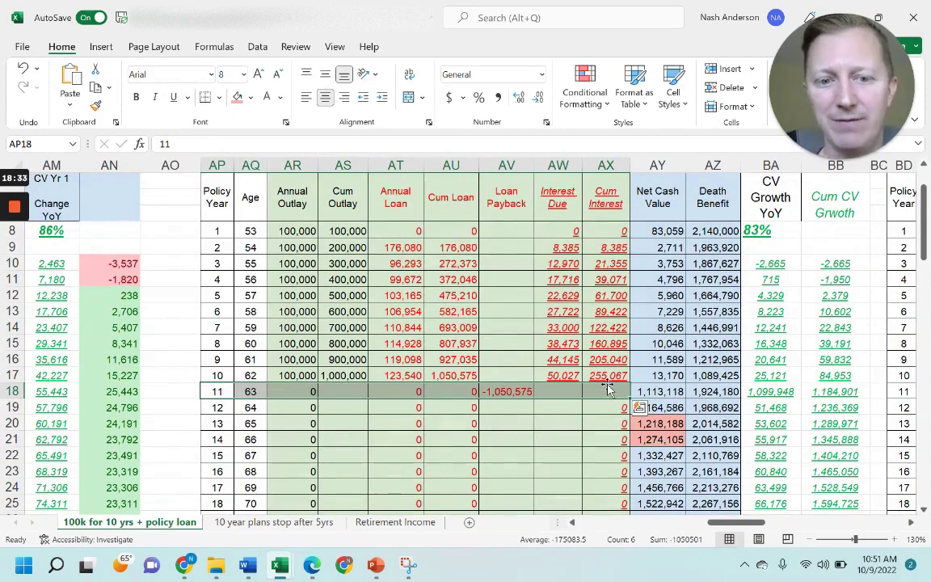
scroll(608, 390, "up", 2)
scroll(583, 323, "down", 2)
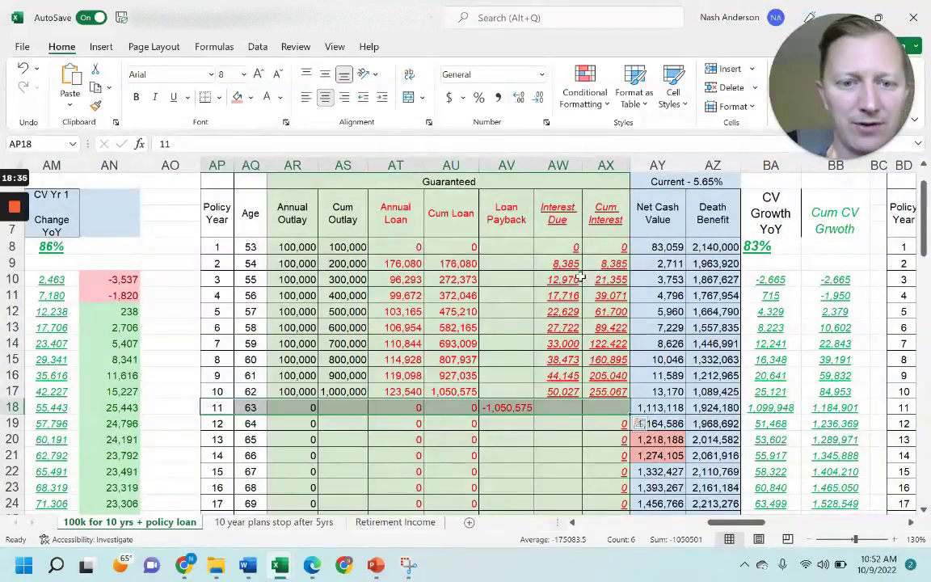
left_click_drag(565, 280, 540, 389)
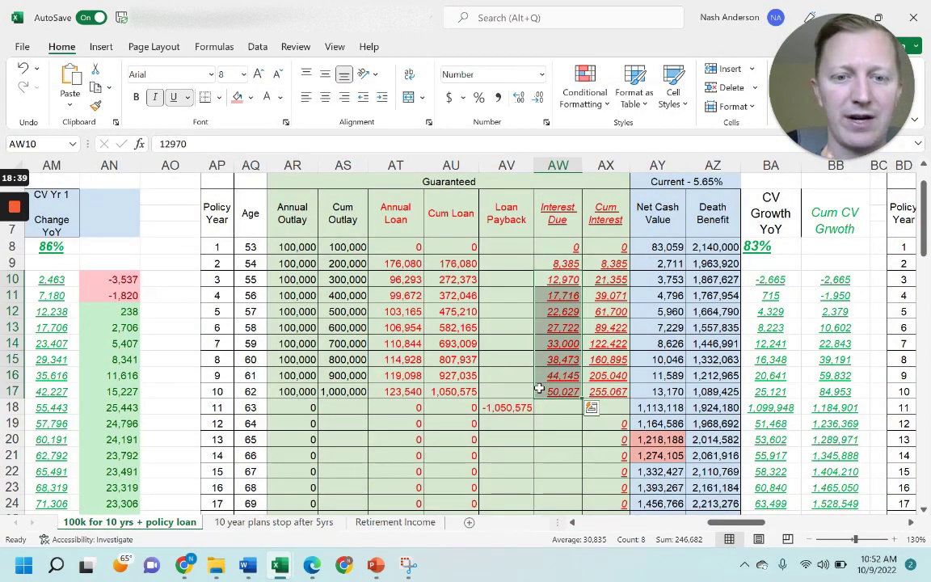
left_click_drag(568, 299, 776, 319)
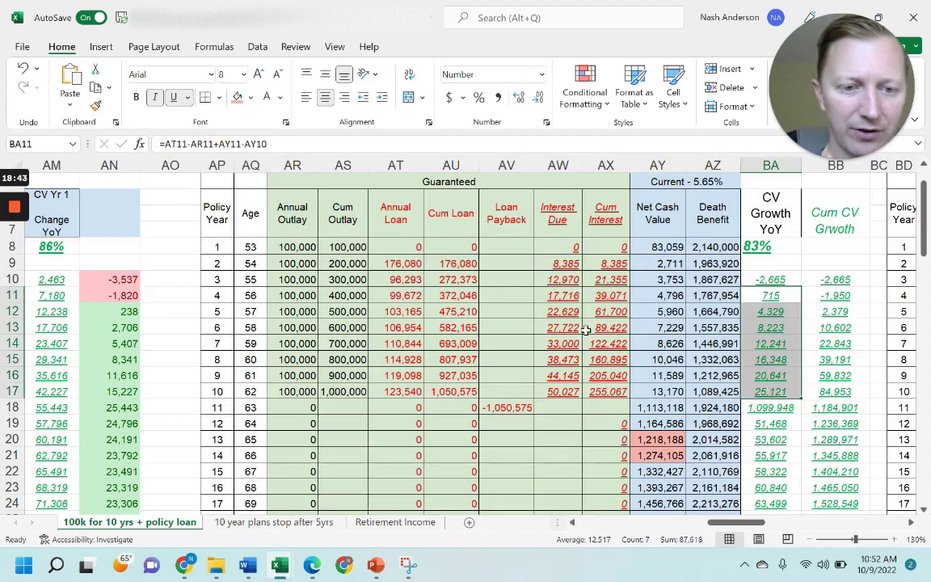
left_click_drag(555, 391, 759, 391)
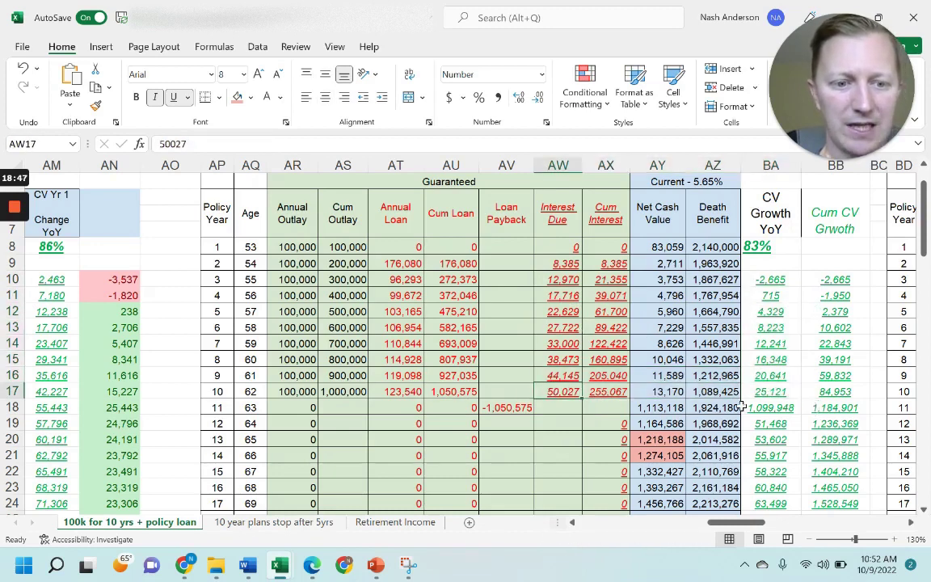
left_click(768, 394)
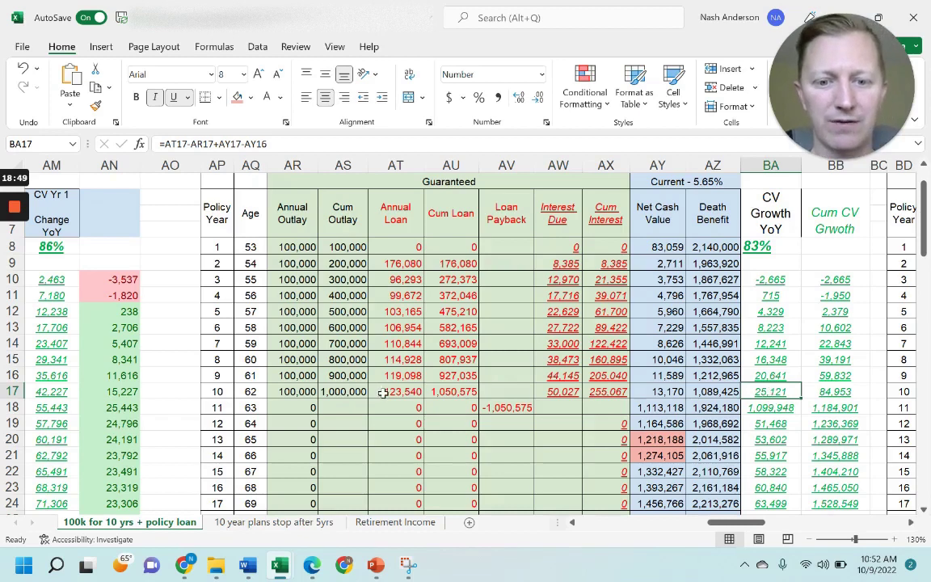
- Examine the year 11 loan payback and net cash value, along with the CV growth for policy years 12 through 15
left_click(507, 407)
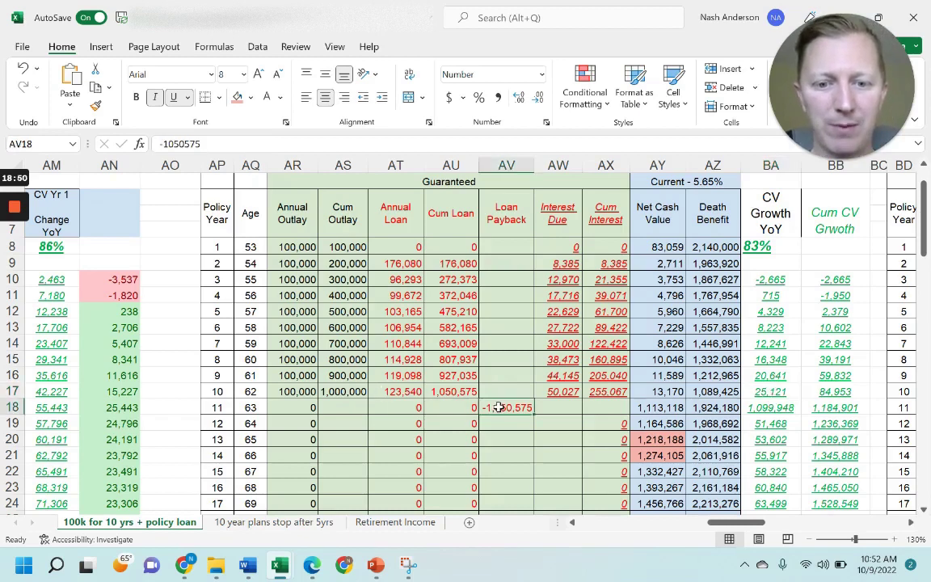
left_click(666, 407)
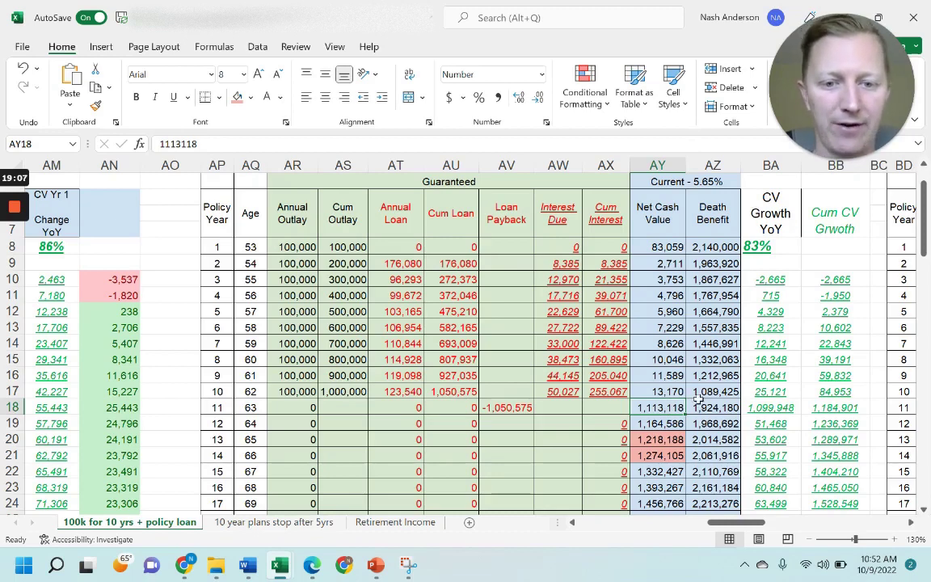
left_click_drag(644, 408, 768, 408)
scroll(655, 375, "down", 1)
left_click_drag(654, 376, 767, 423)
scroll(252, 349, "up", 1)
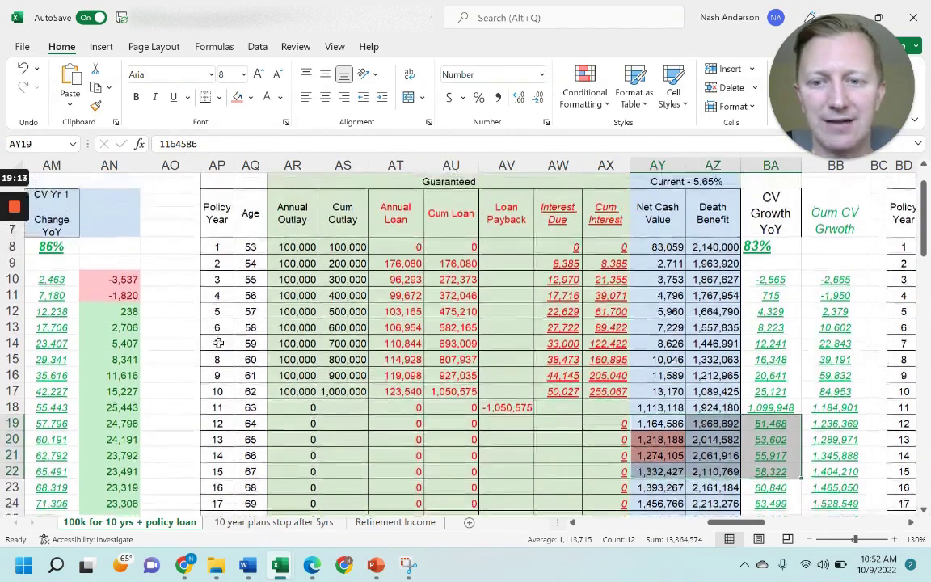
- Review all loan and value columns for policy years 1 through 10, along with the ages for years 10 through 13
left_click_drag(222, 246, 248, 297)
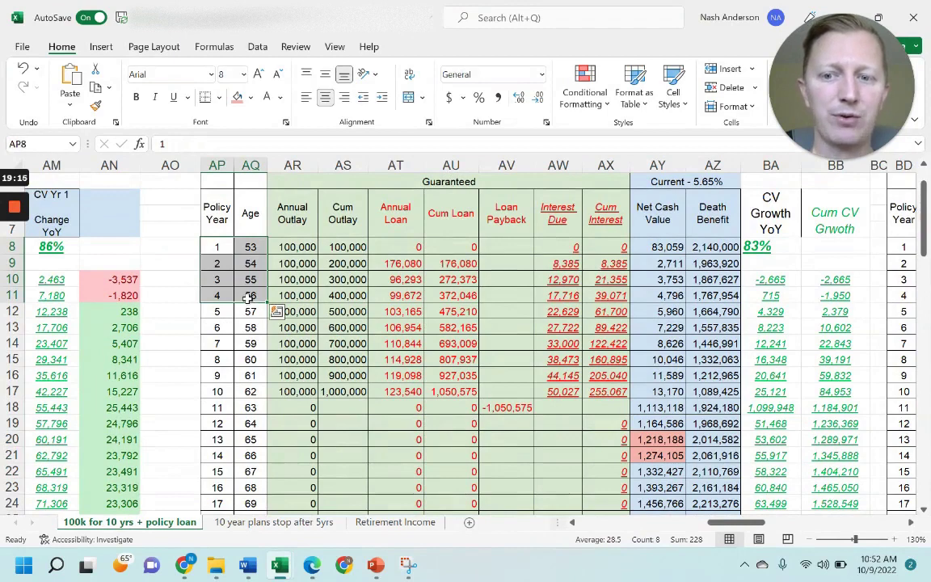
left_click_drag(214, 246, 706, 391)
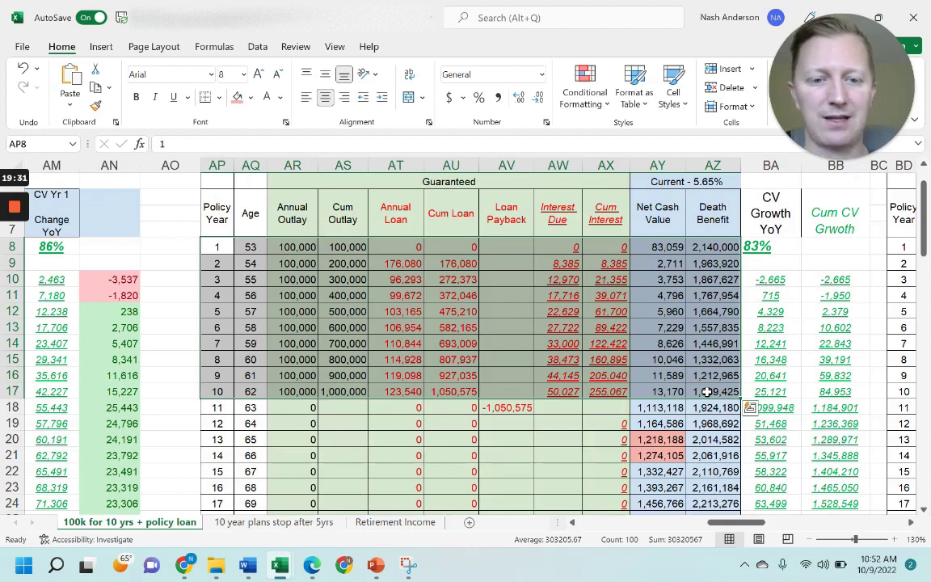
left_click_drag(218, 391, 251, 439)
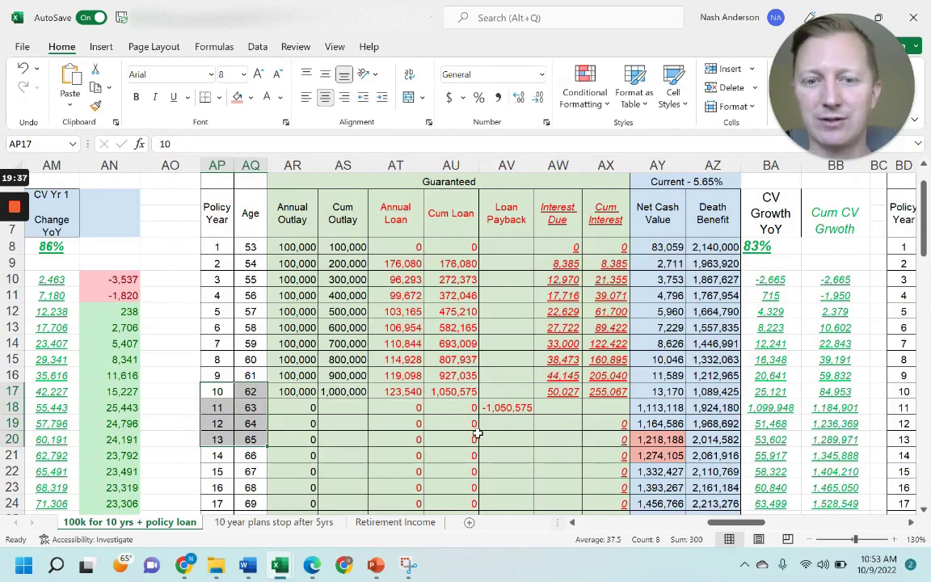
- Examine net cash value, yearly CV growth and death benefit in the policy years following the loan payback
scroll(477, 434, "down", 1)
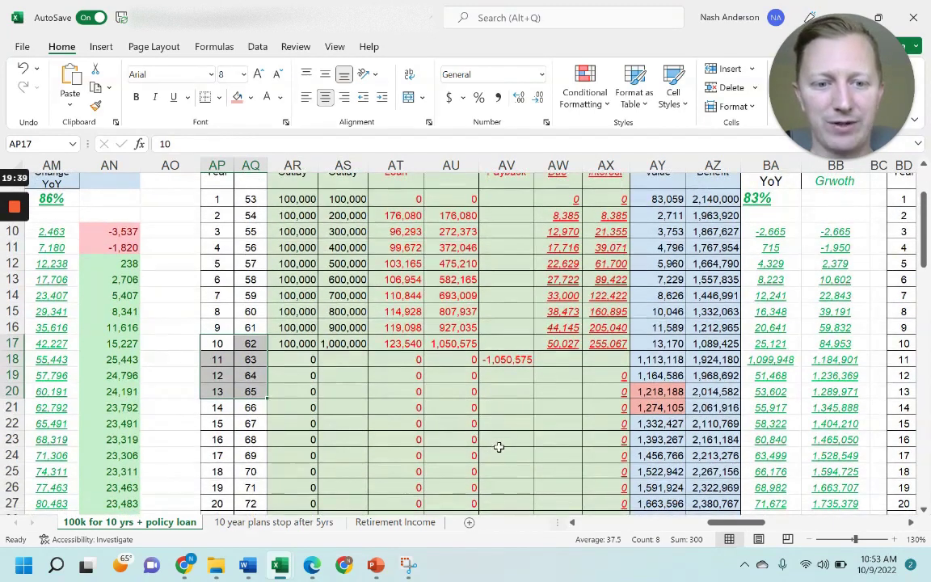
left_click_drag(647, 365, 656, 455)
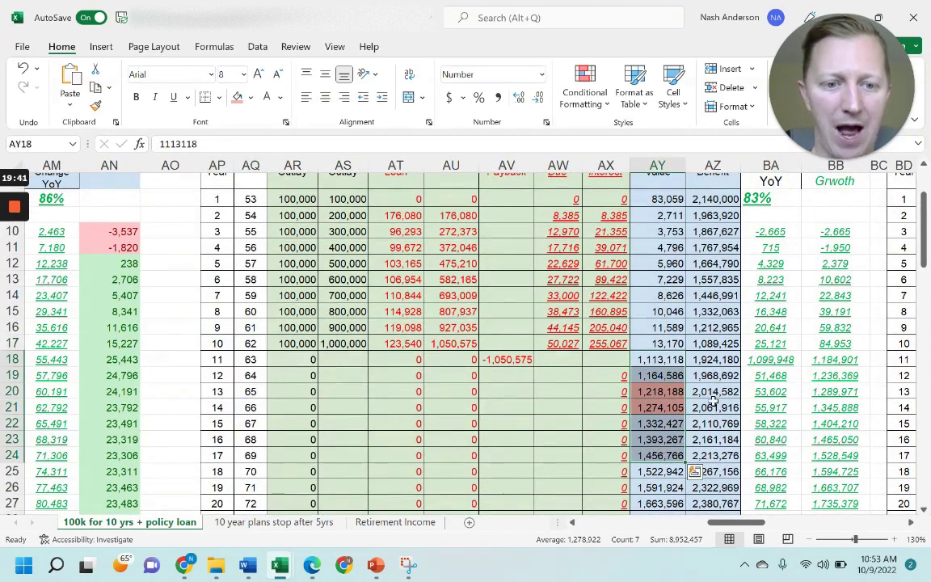
left_click_drag(763, 373, 767, 471)
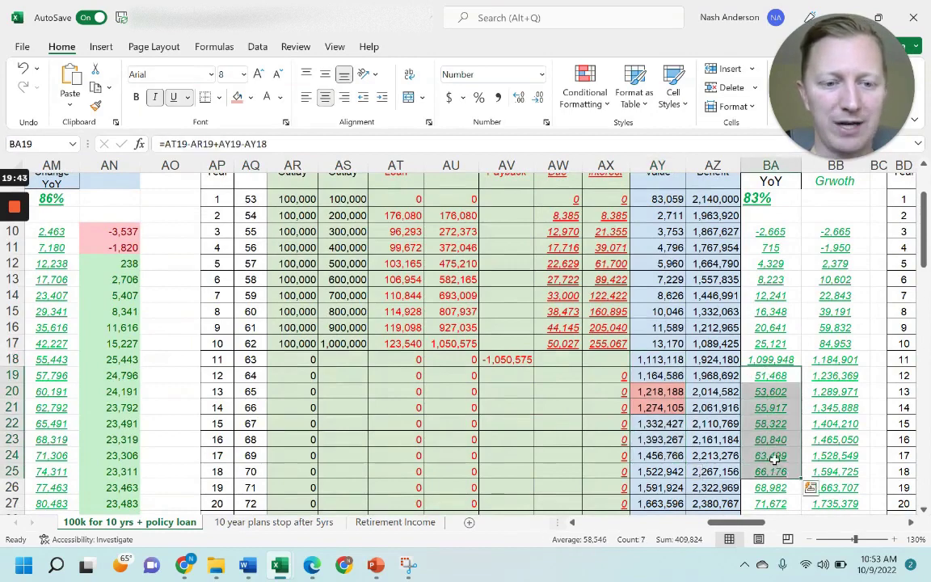
scroll(761, 437, "down", 1)
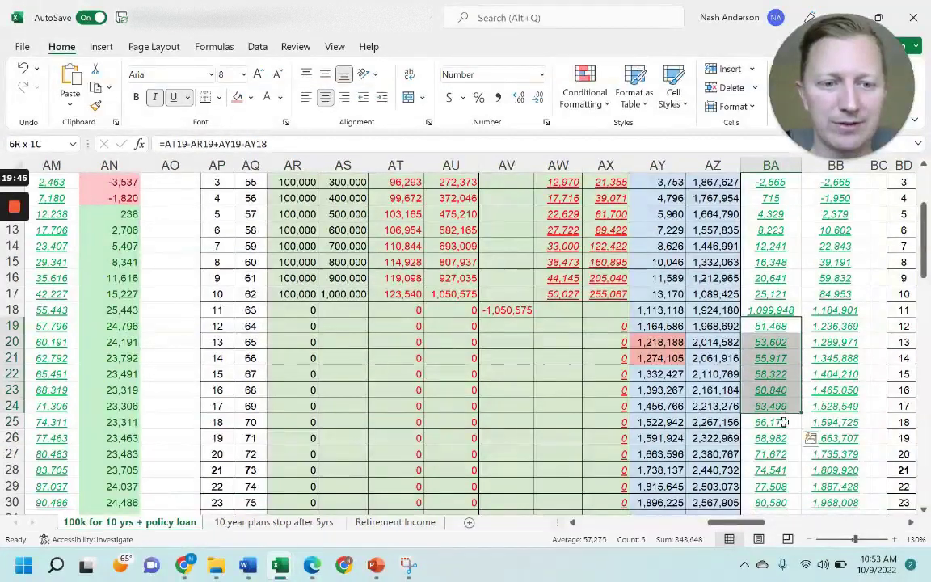
left_click_drag(768, 327, 779, 451)
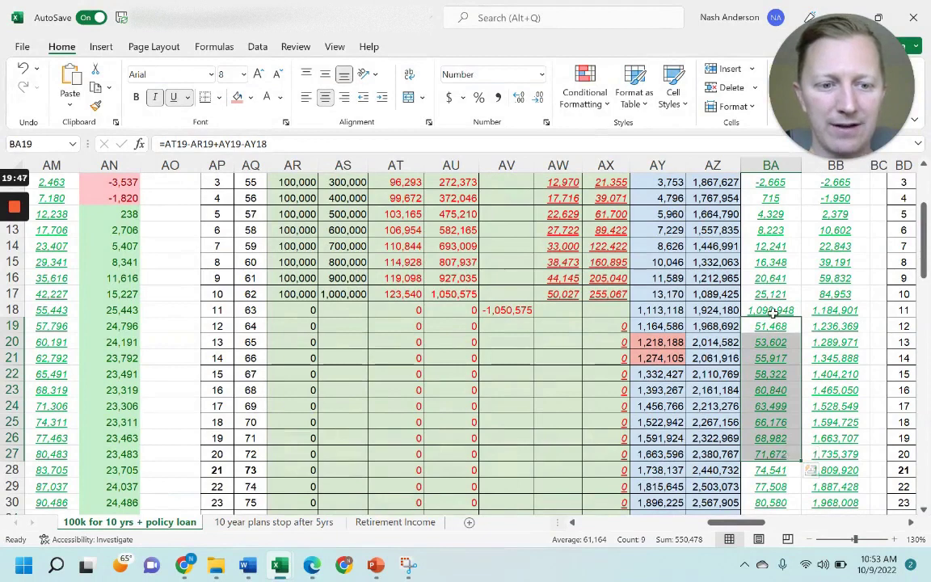
left_click_drag(713, 294, 715, 484)
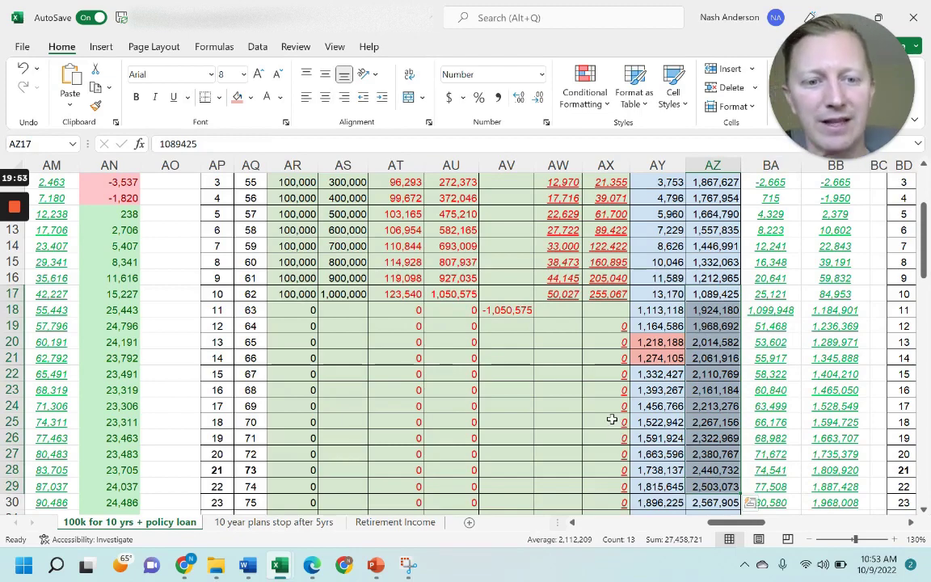
- Recheck the 10-year 100% model's interest, net cash value, death benefit and CV growth columns for policy years 2 through 10
scroll(602, 417, "up", 3)
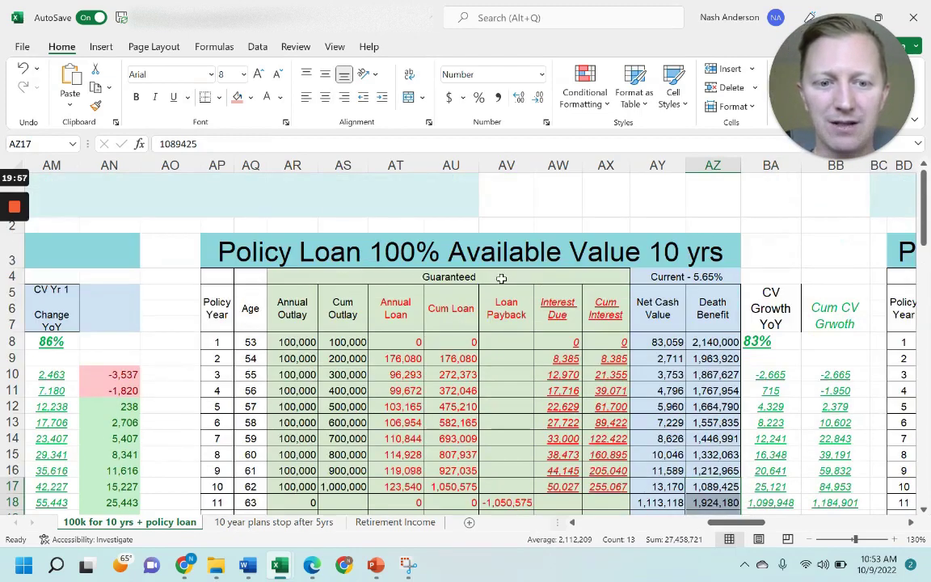
scroll(501, 278, "down", 2)
left_click_drag(557, 264, 778, 396)
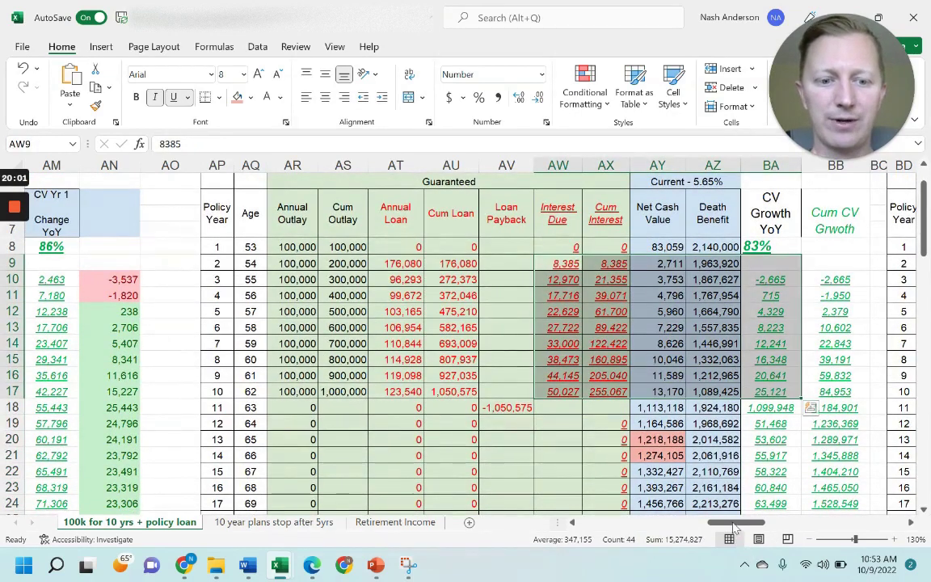
scroll(594, 406, "up", 2)
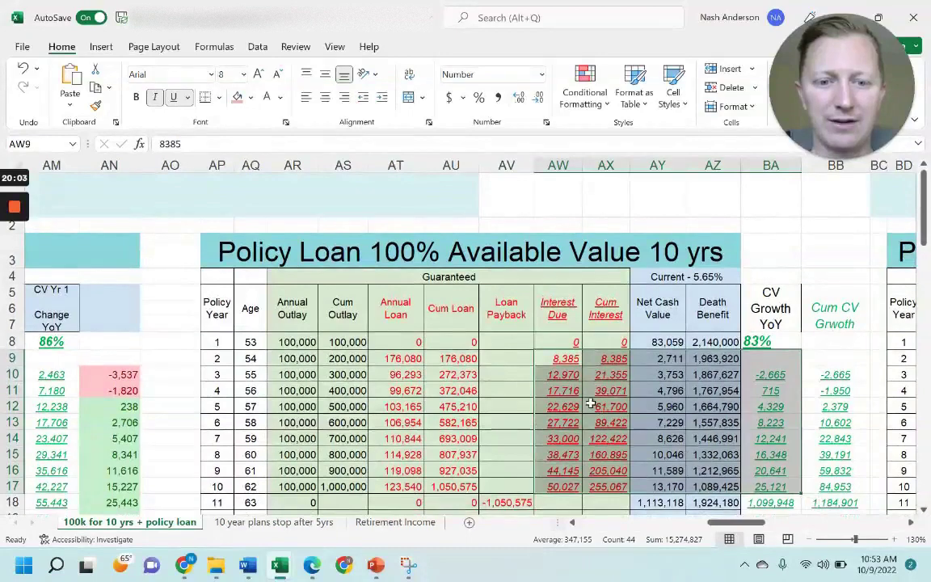
scroll(711, 364, "down", 2)
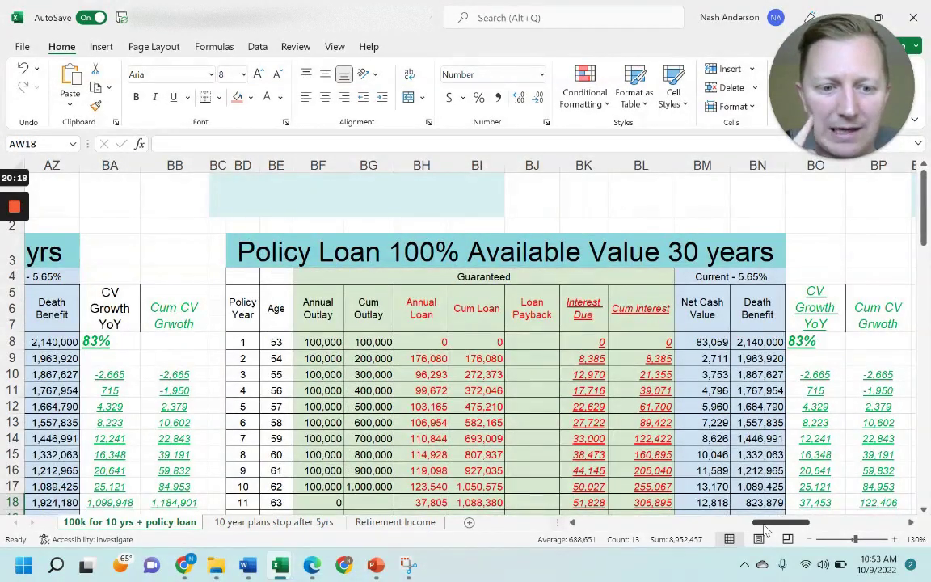
- Find the Policy Loan $50k for 20 yrs model and examine its annual outlays and annual loans
left_click_drag(763, 524, 821, 525)
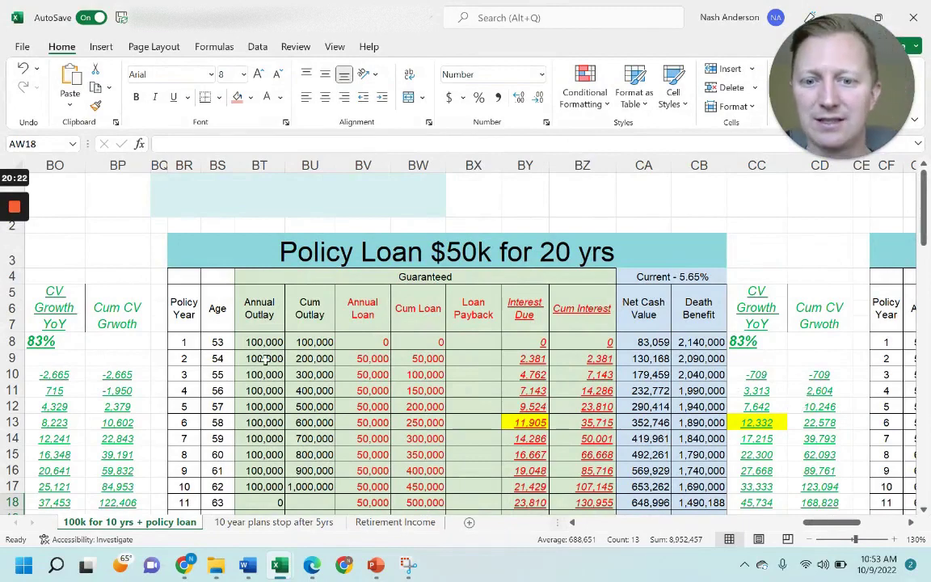
scroll(343, 339, "down", 2)
scroll(343, 339, "up", 2)
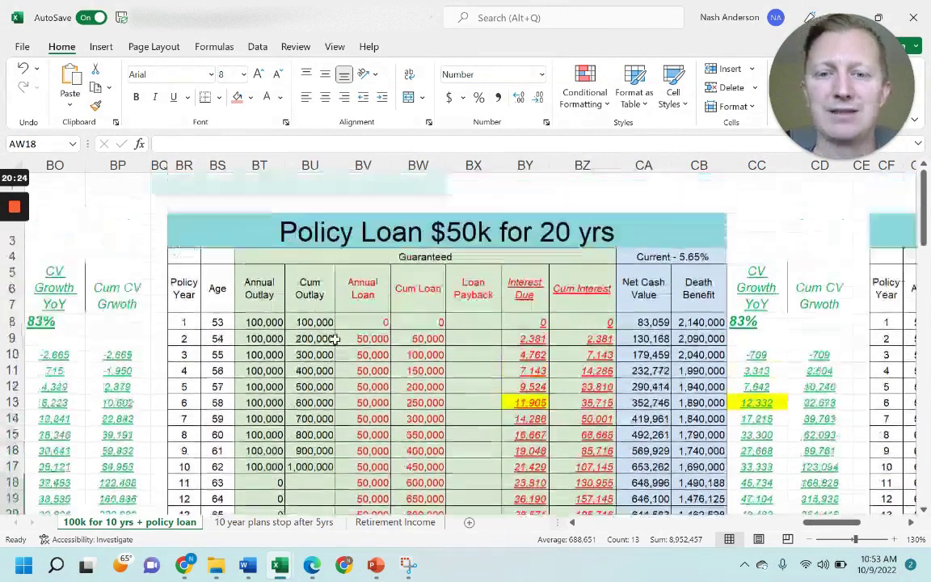
scroll(925, 214, "down", 1)
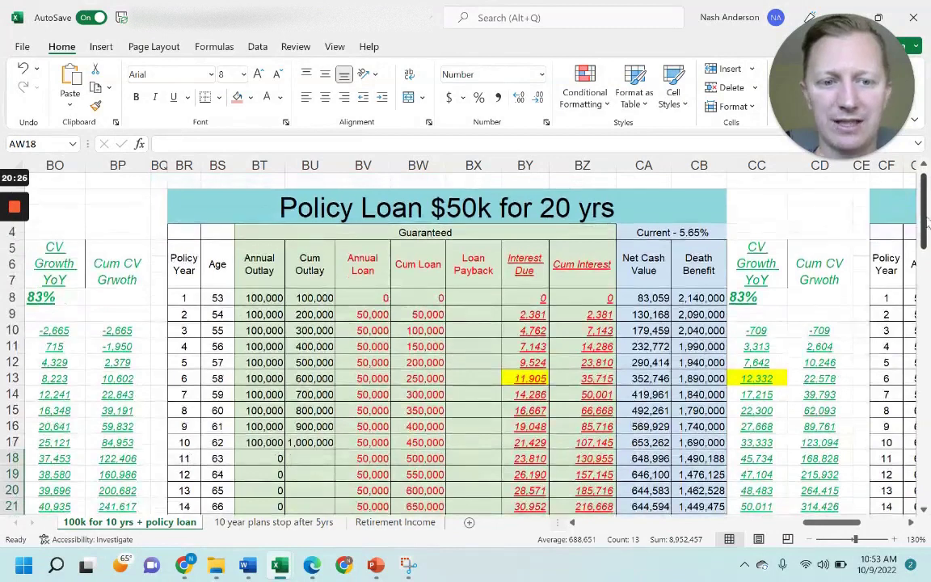
left_click(308, 203)
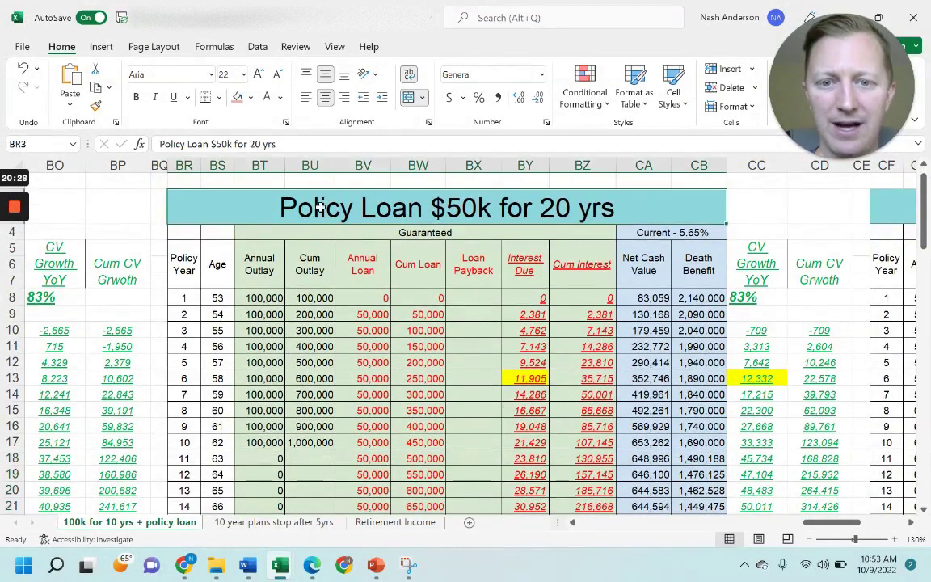
left_click_drag(367, 314, 384, 439)
left_click_drag(266, 297, 257, 442)
left_click_drag(358, 330, 378, 389)
scroll(379, 381, "up", 5)
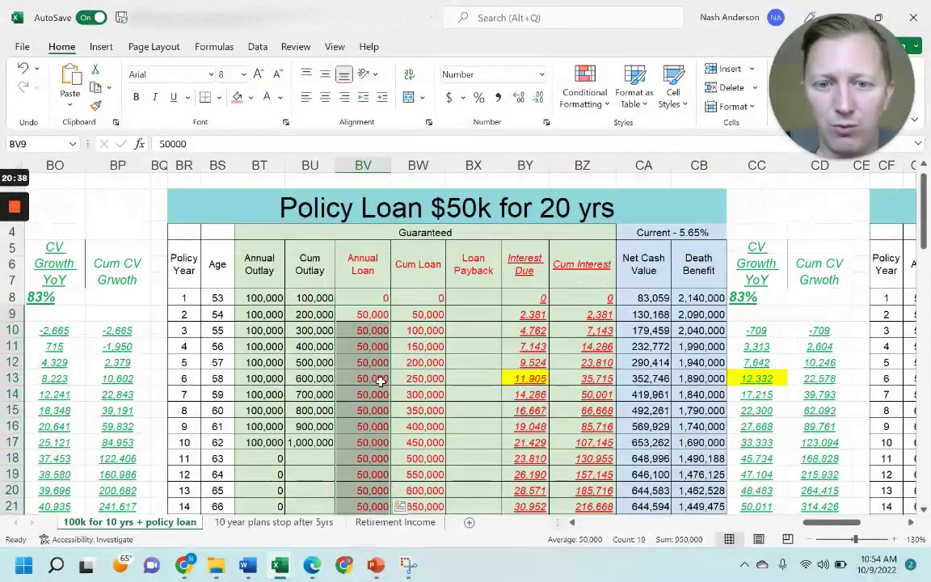
- Compare interest due with CV growth at the highlighted policy year 6 and at year 20 of the $50k model
left_click(426, 314)
left_click_drag(525, 378, 767, 379)
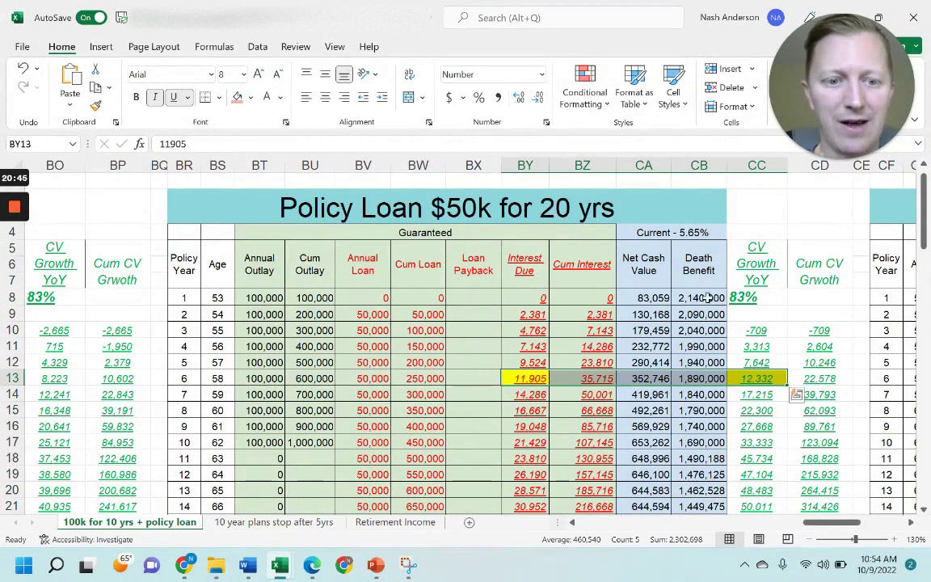
left_click(760, 374)
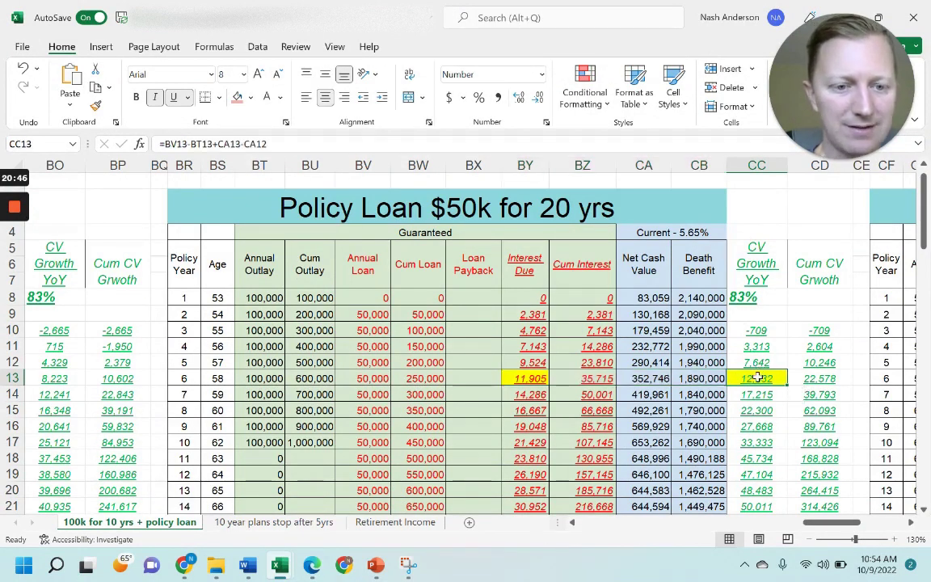
left_click_drag(758, 394, 763, 489)
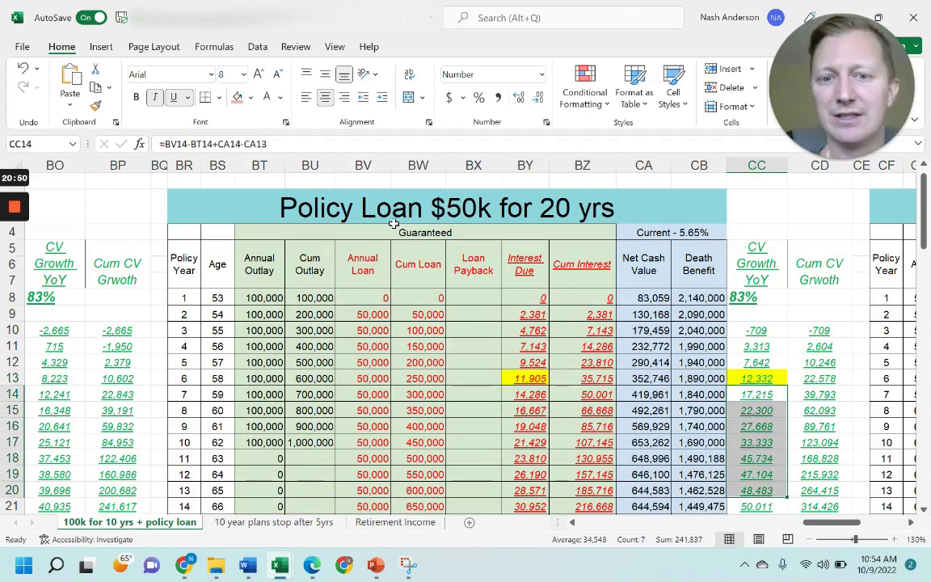
left_click(348, 194)
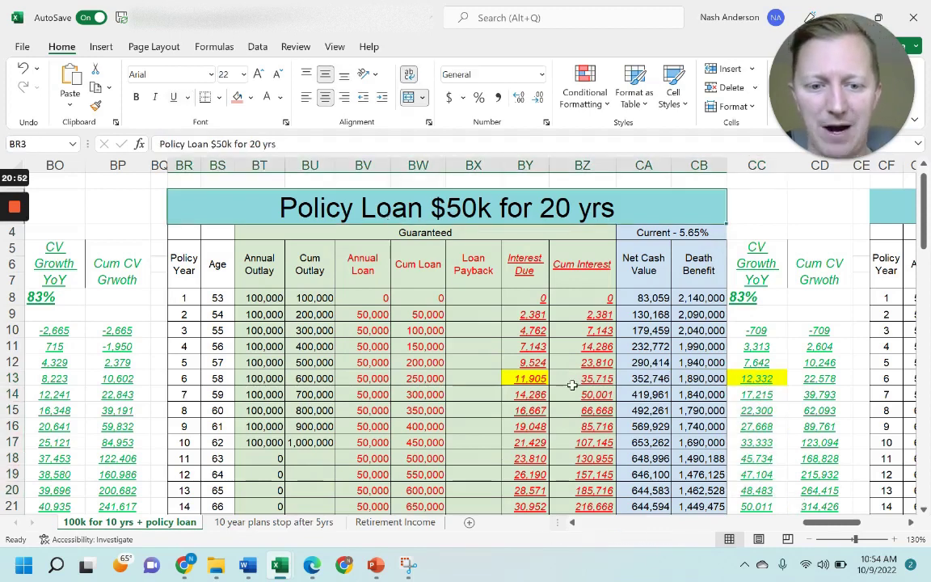
scroll(572, 389, "down", 2)
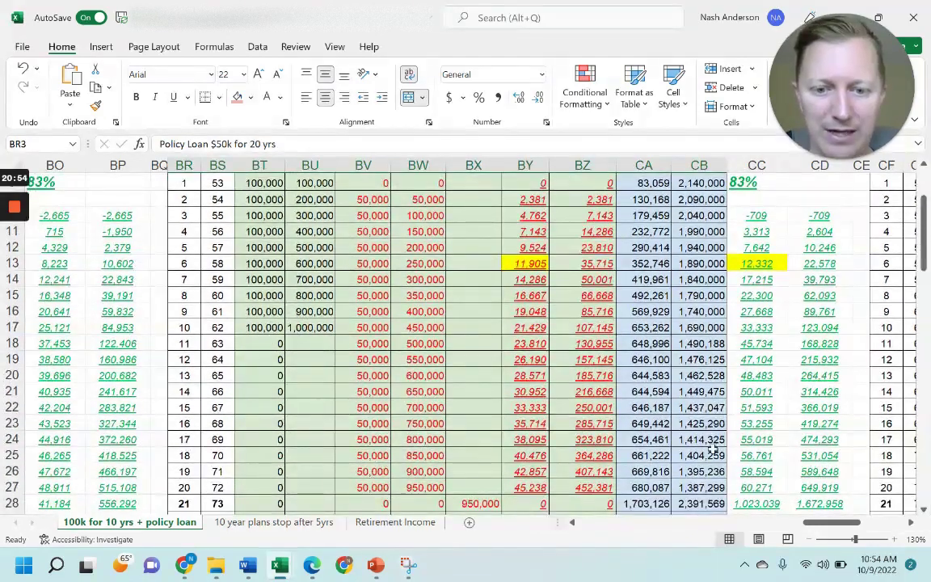
left_click_drag(514, 487, 755, 488)
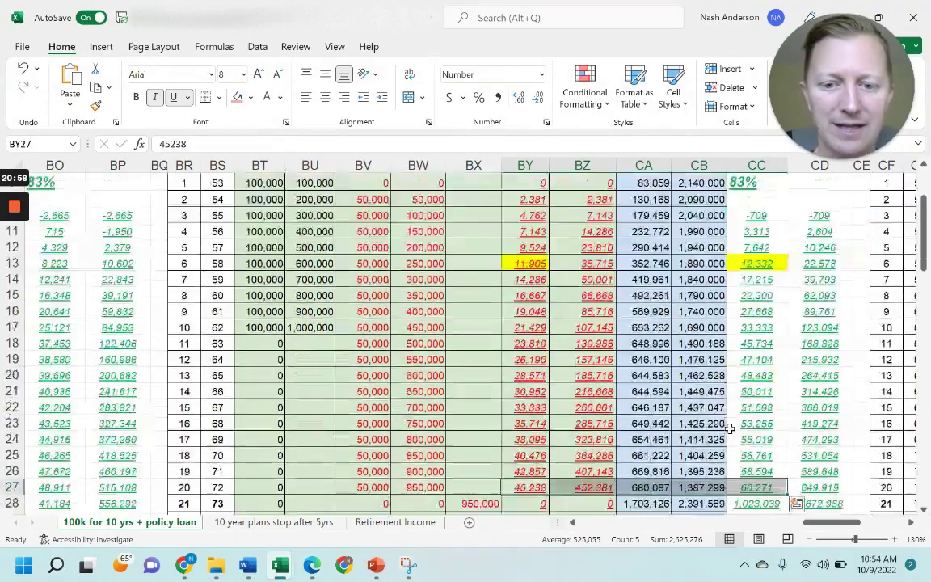
- Find the Policy Loan $75k for 10 yrs model and compare its interest due with its CV growth in policy year 10
scroll(730, 430, "up", 3)
left_click(808, 438)
left_click_drag(848, 523, 876, 524)
scroll(760, 434, "down", 2)
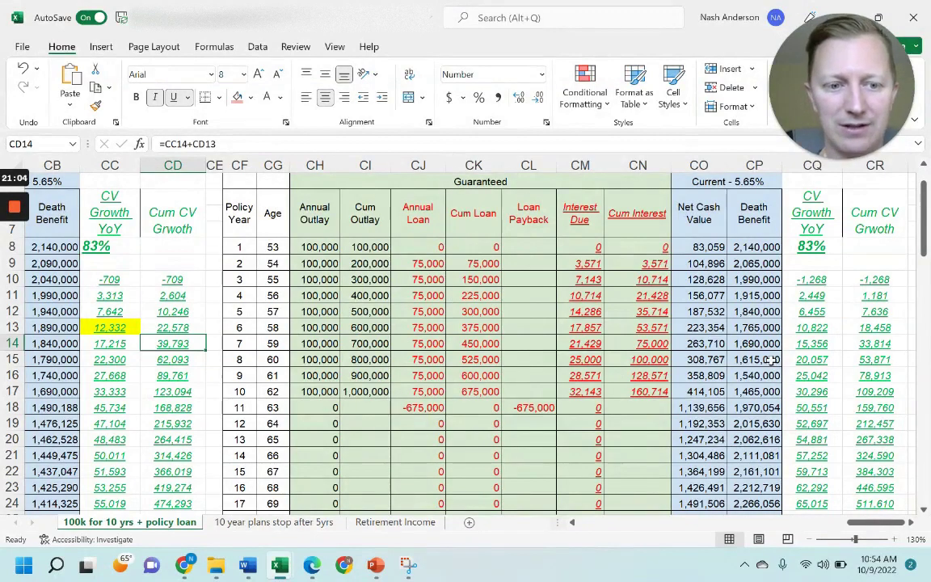
left_click_drag(580, 390, 812, 391)
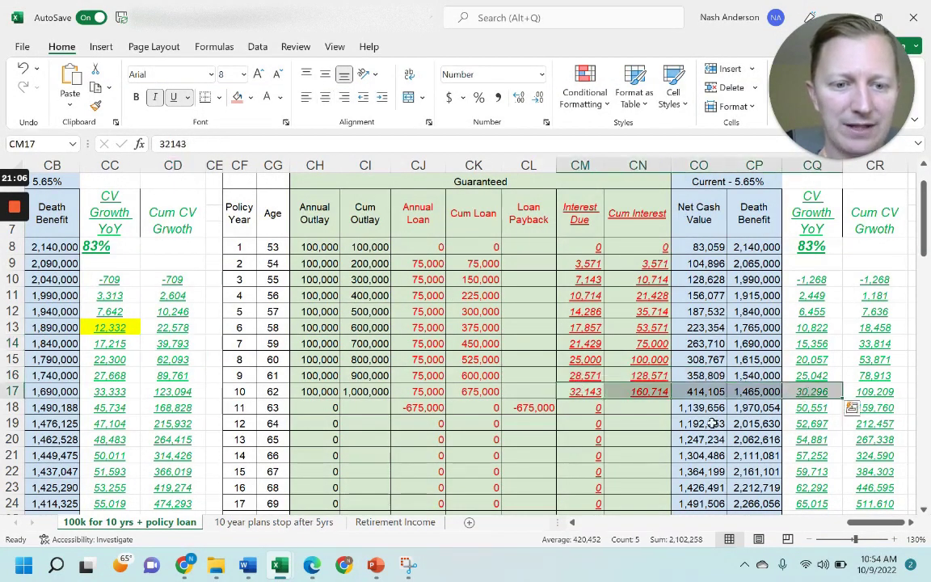
scroll(767, 368, "up", 2)
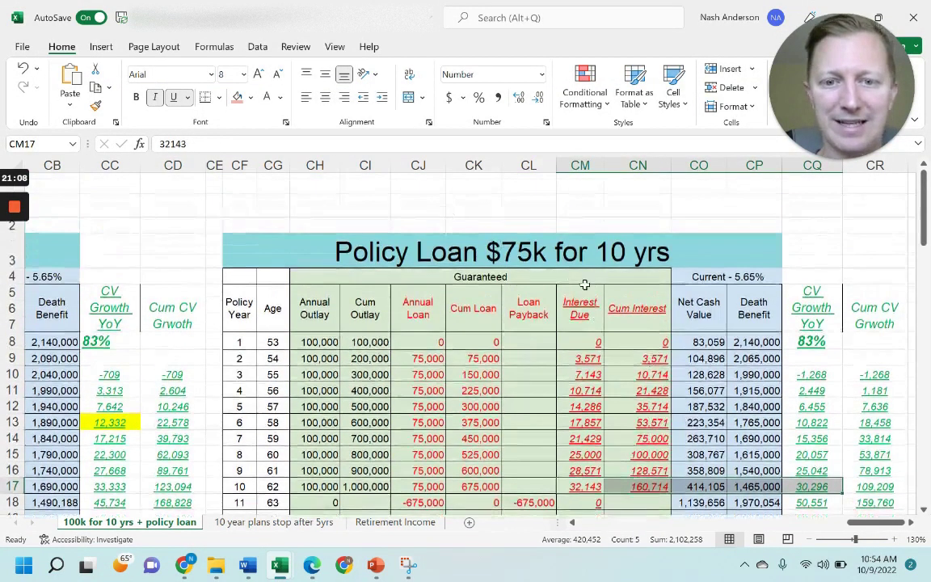
scroll(679, 388, "down", 2)
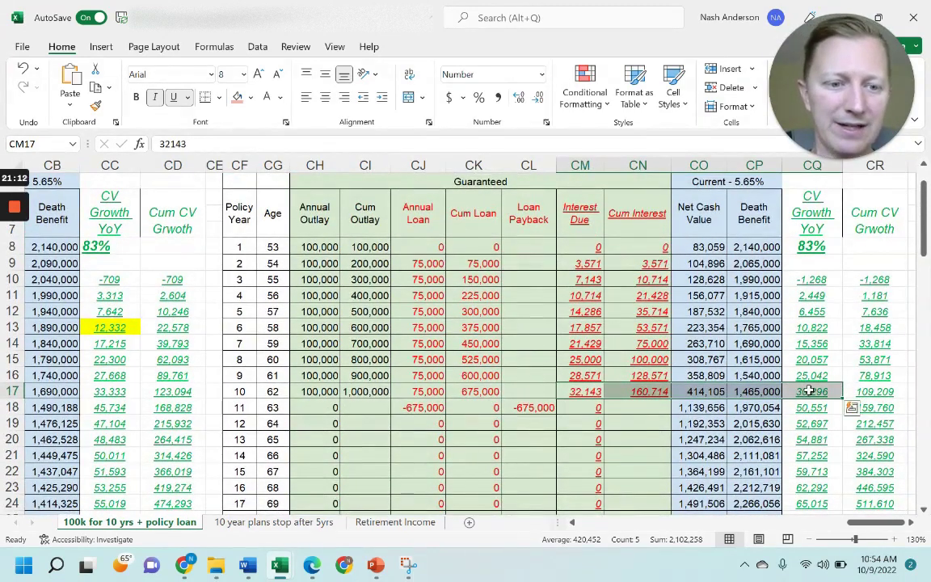
scroll(419, 315, "up", 2)
scroll(485, 404, "down", 2)
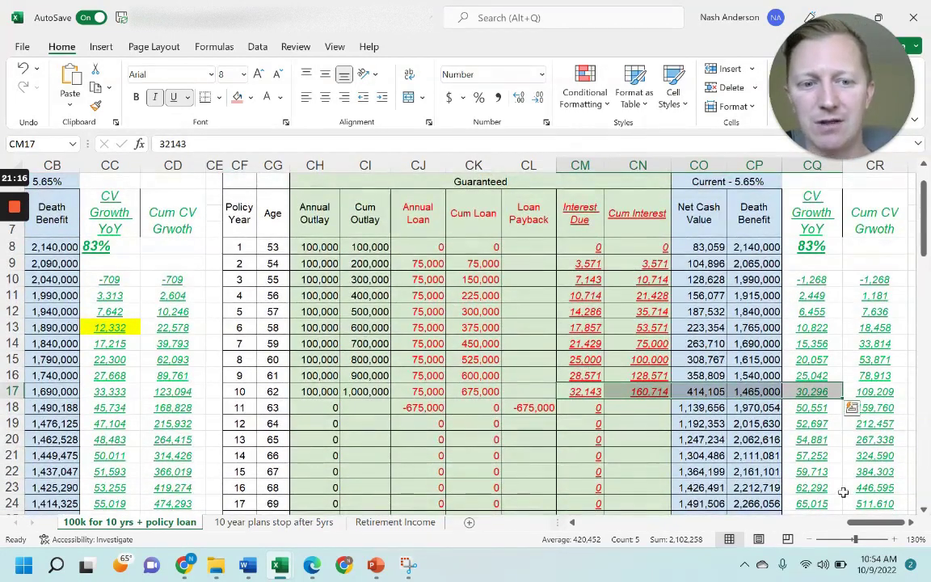
- Examine the $75k model's net cash value for policy years 11 through 17 and for year 3
left_click_drag(701, 411, 699, 503)
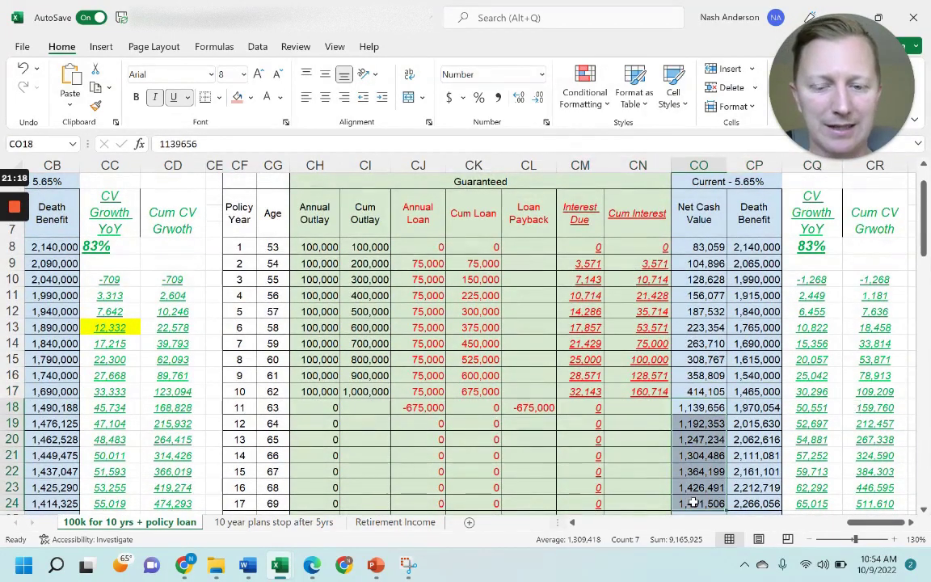
scroll(638, 369, "up", 2)
left_click(698, 375)
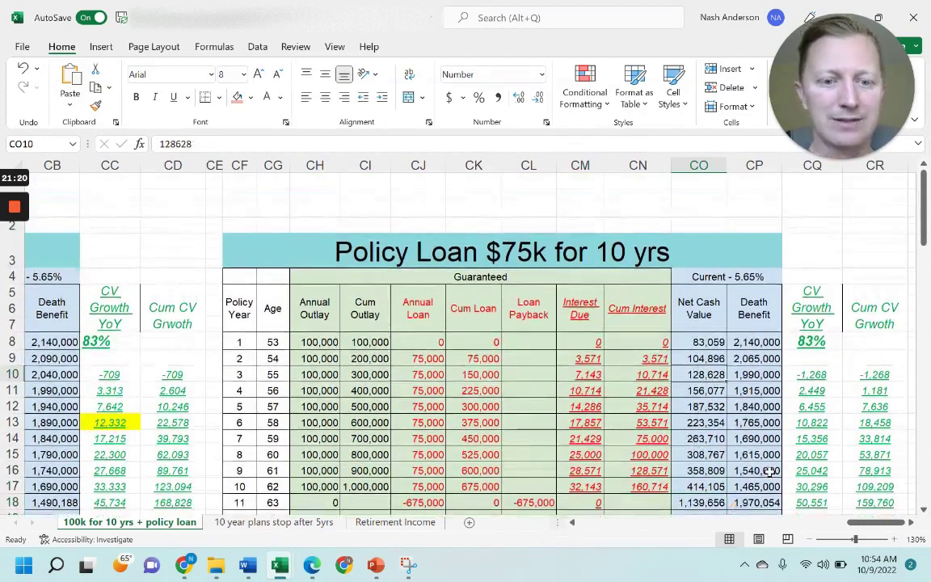